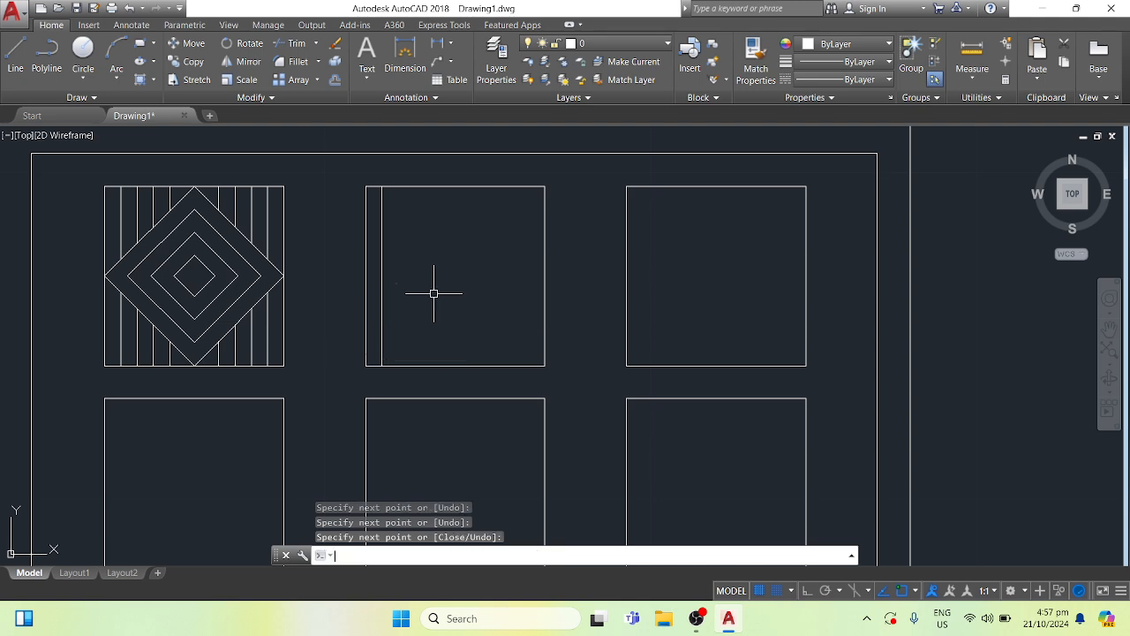
Offset the vertical line in the upper middle square by 0.5 repeatedly, filling the square with evenly spaced vertical lines
left_click(335, 80)
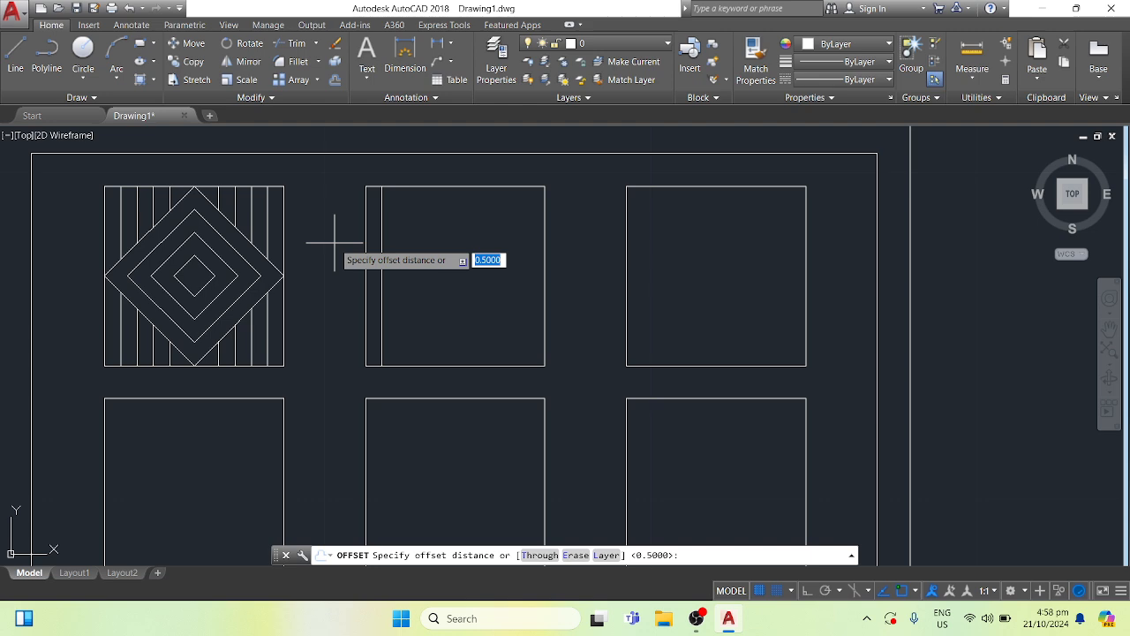
key("Return")
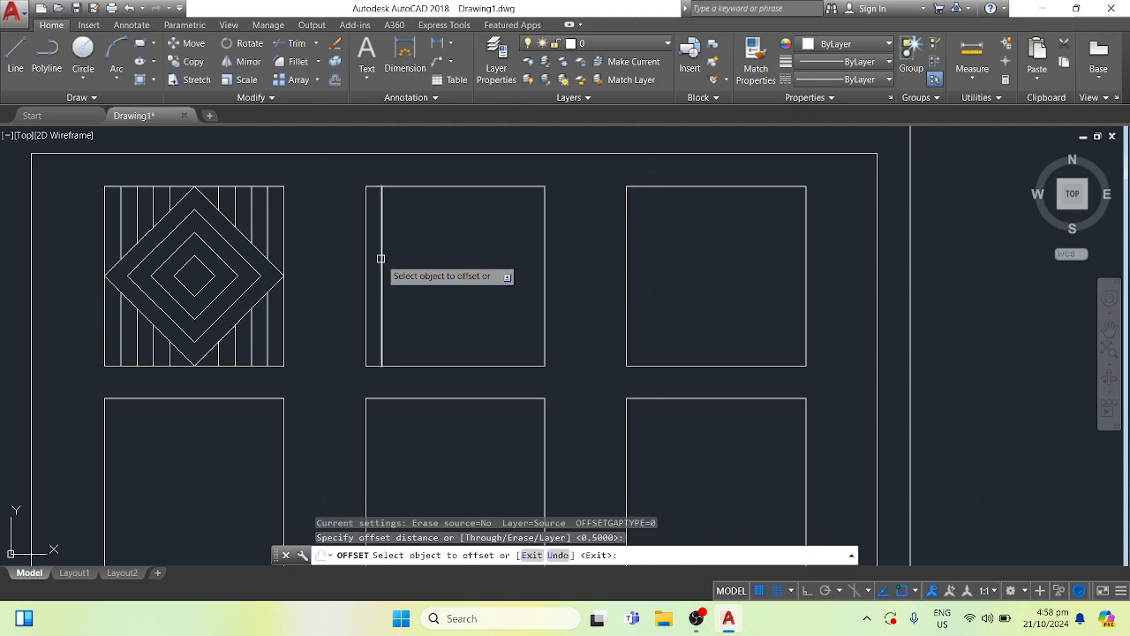
left_click(381, 257)
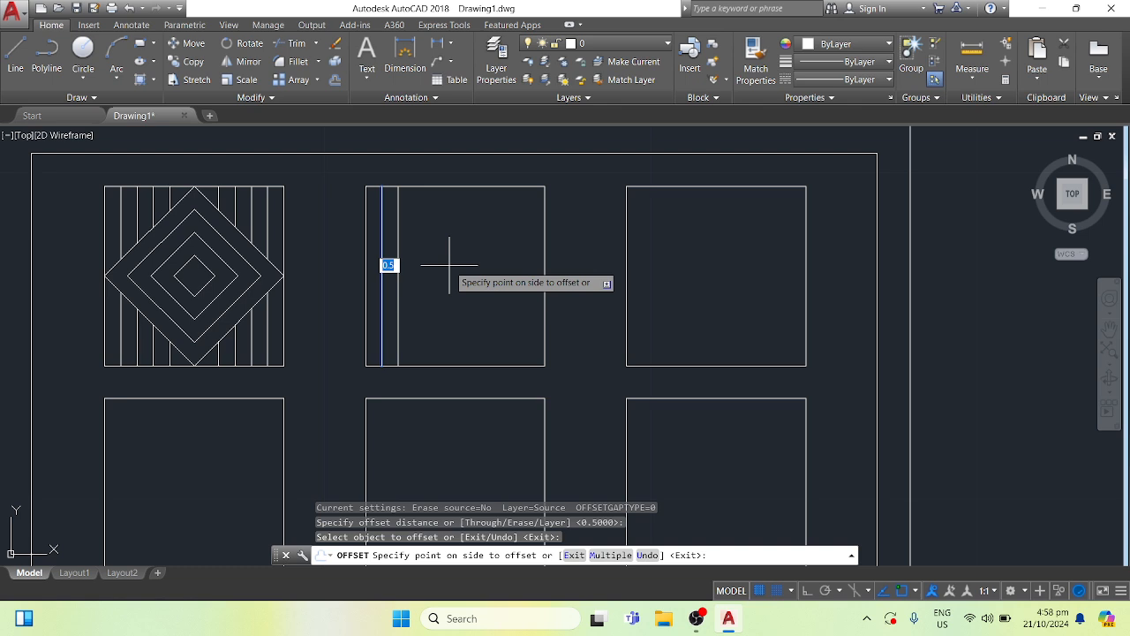
type("m")
key("Return")
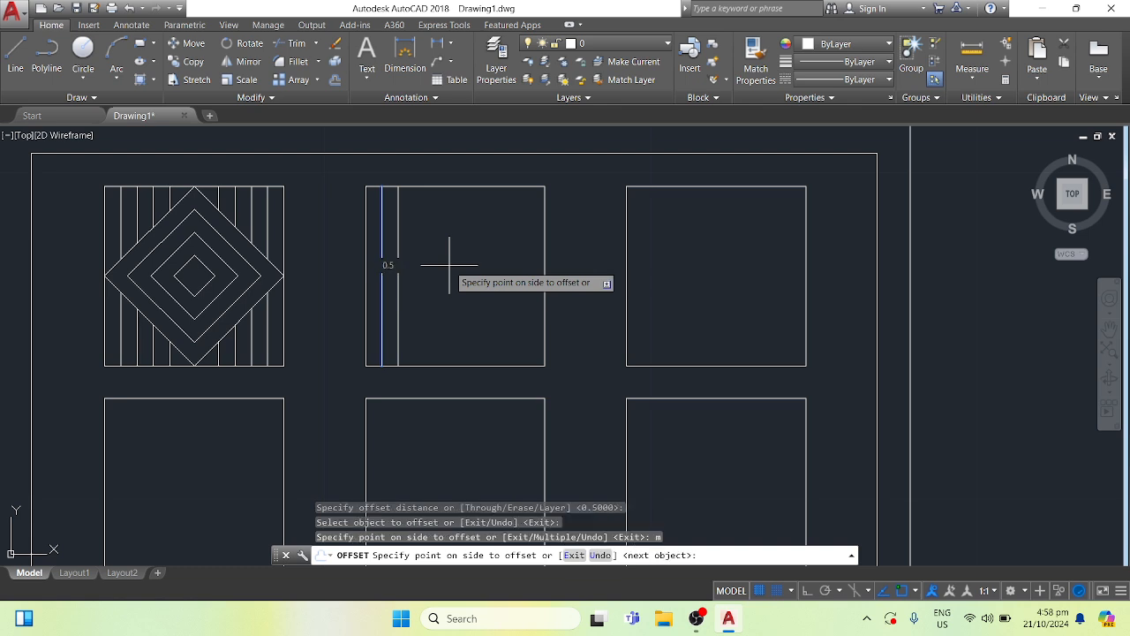
left_click(454, 265)
left_click(455, 265)
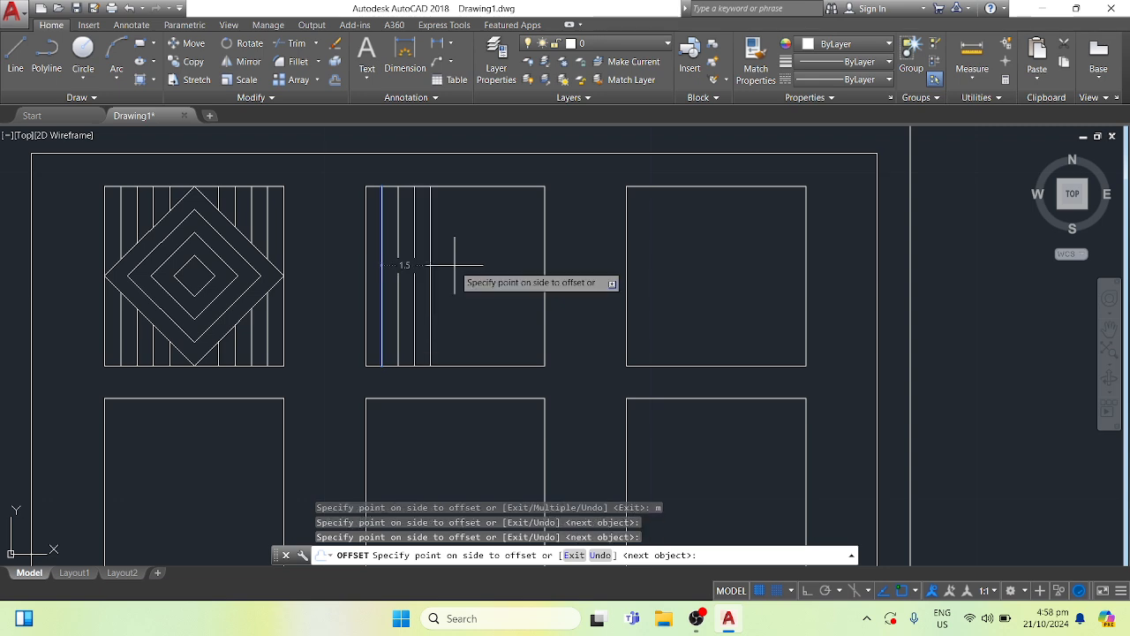
left_click(455, 265)
left_click(455, 265)
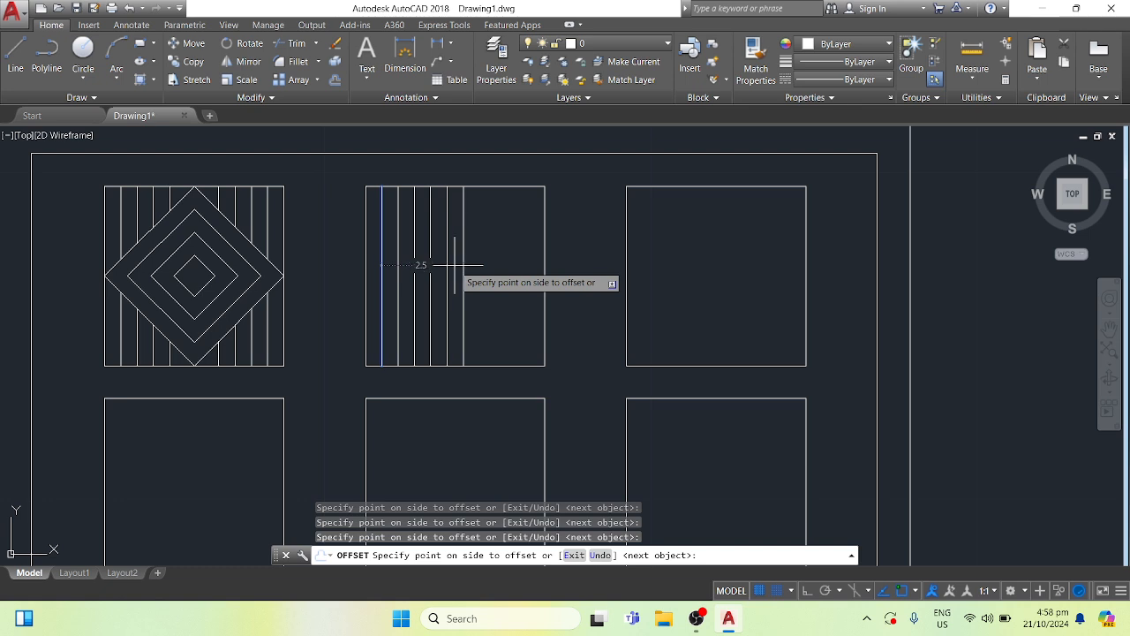
left_click(455, 265)
left_click(455, 265)
left_click(455, 265)
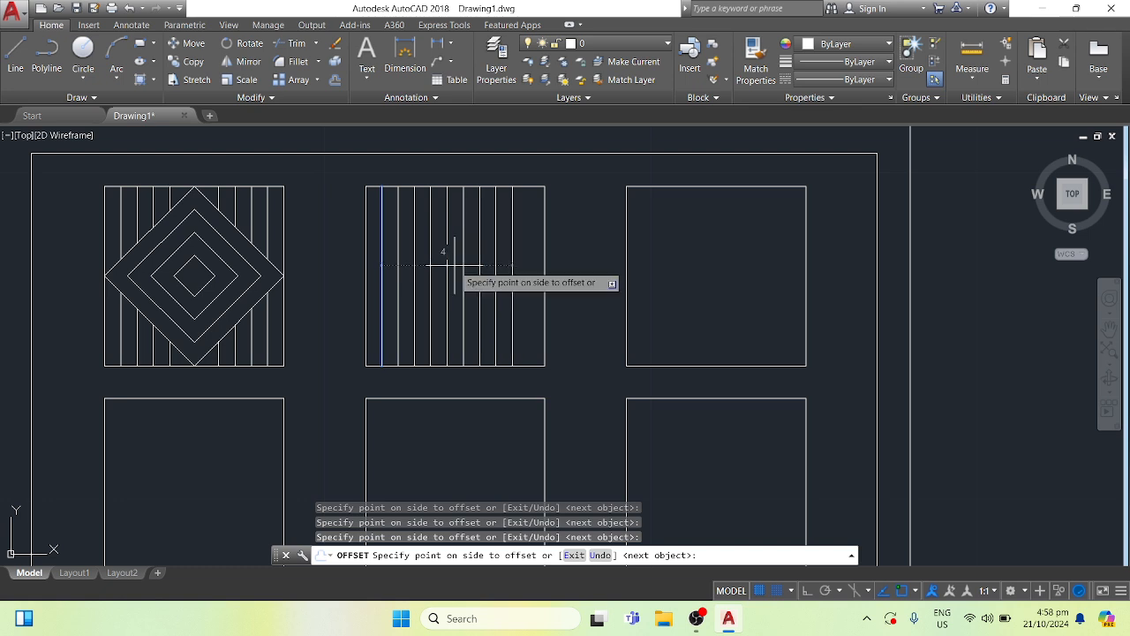
left_click(455, 265)
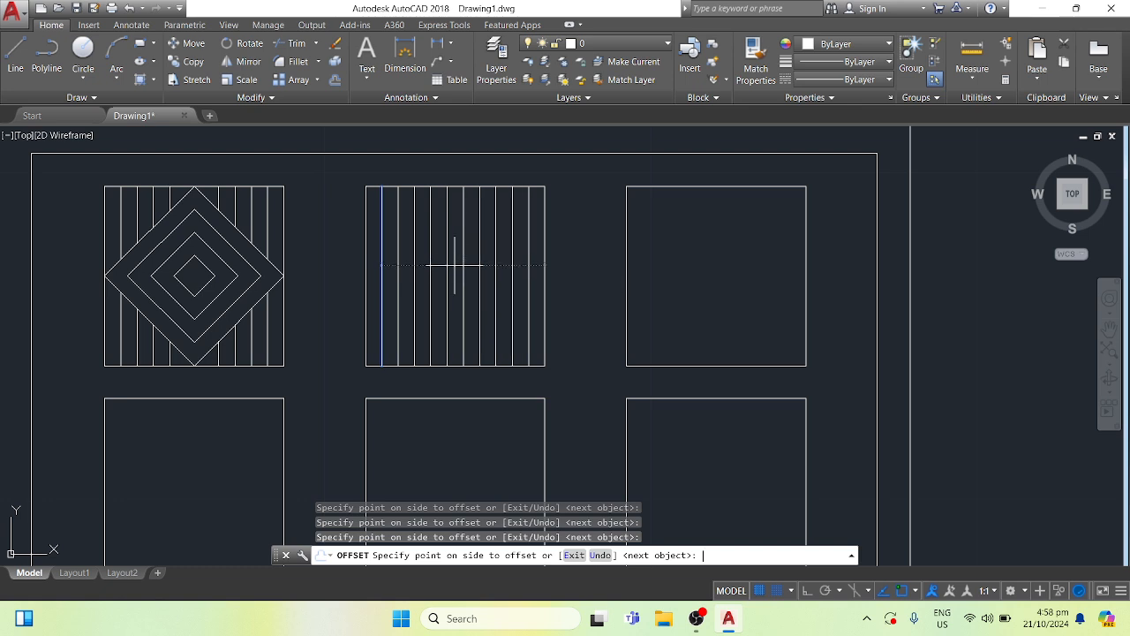
key("Return")
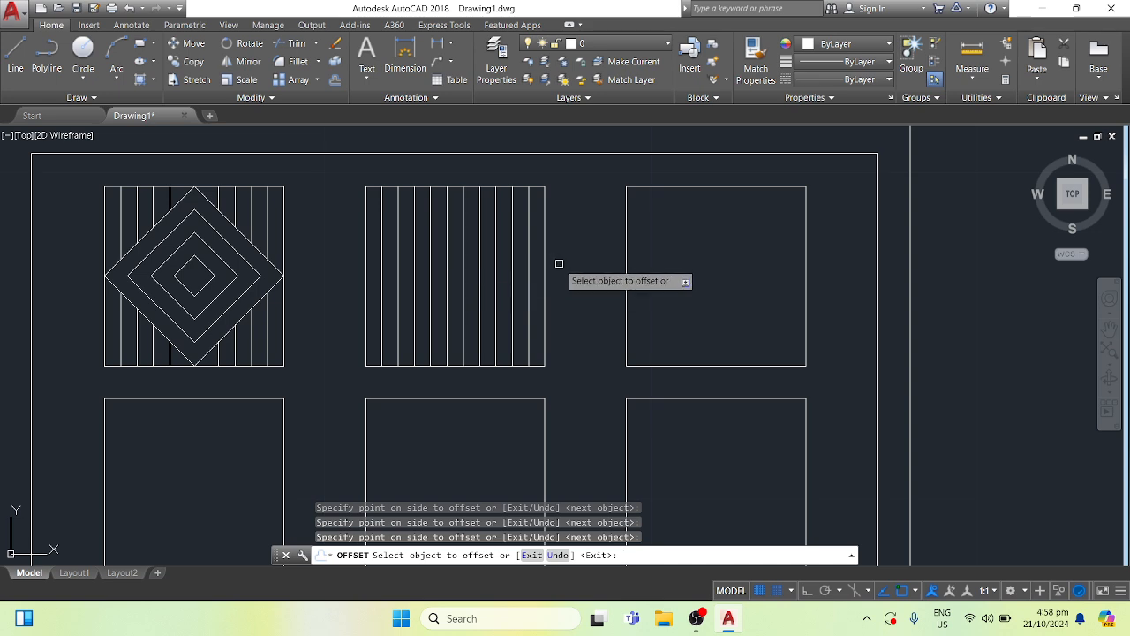
key("Return")
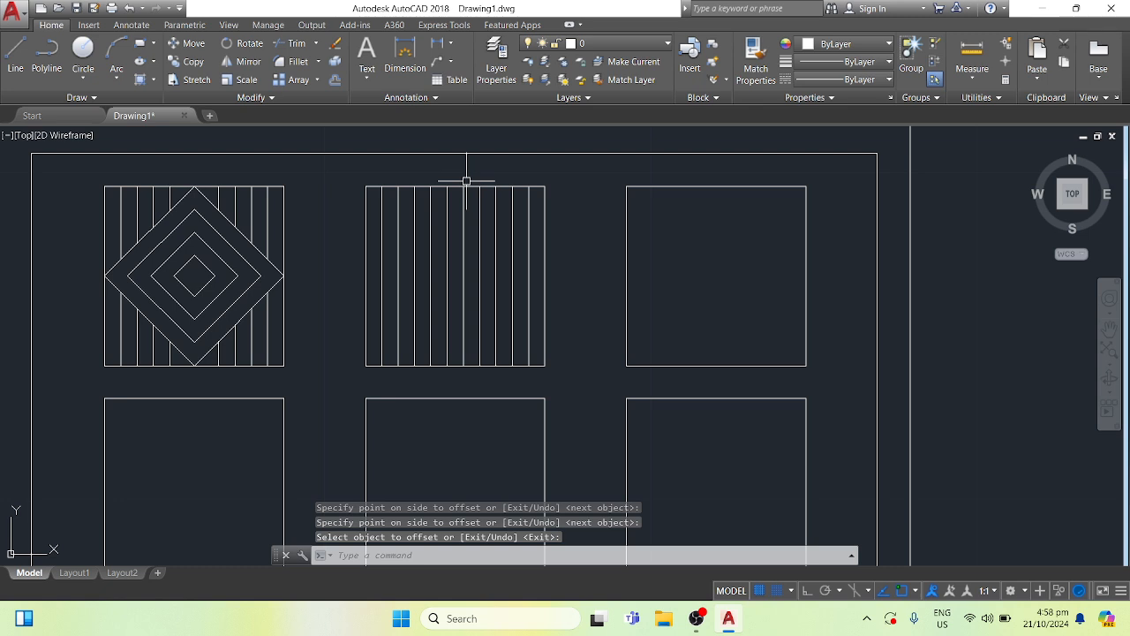
Load the ISO dash space linetype ACAD_ISO03W100 into the drawing from the Linetype Manager
left_click(876, 80)
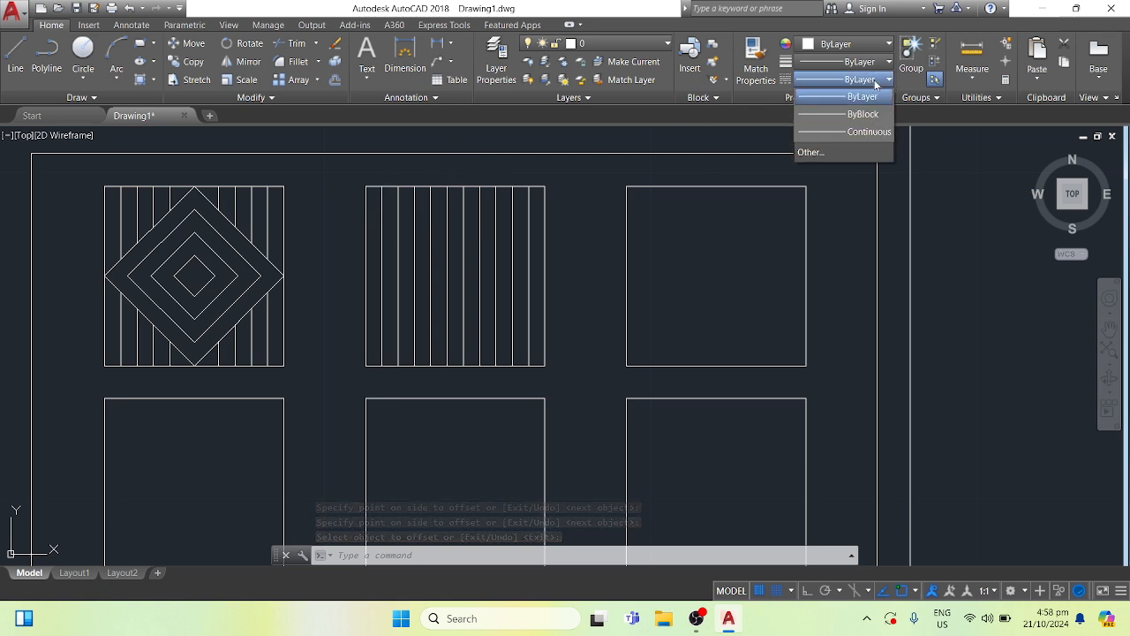
left_click(844, 151)
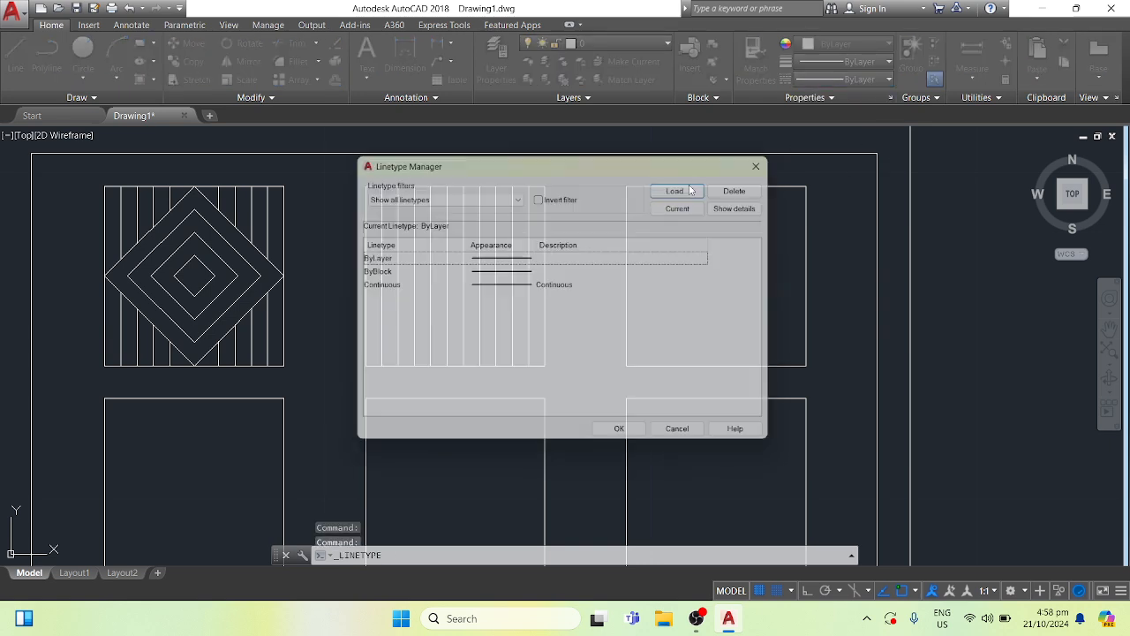
left_click(689, 187)
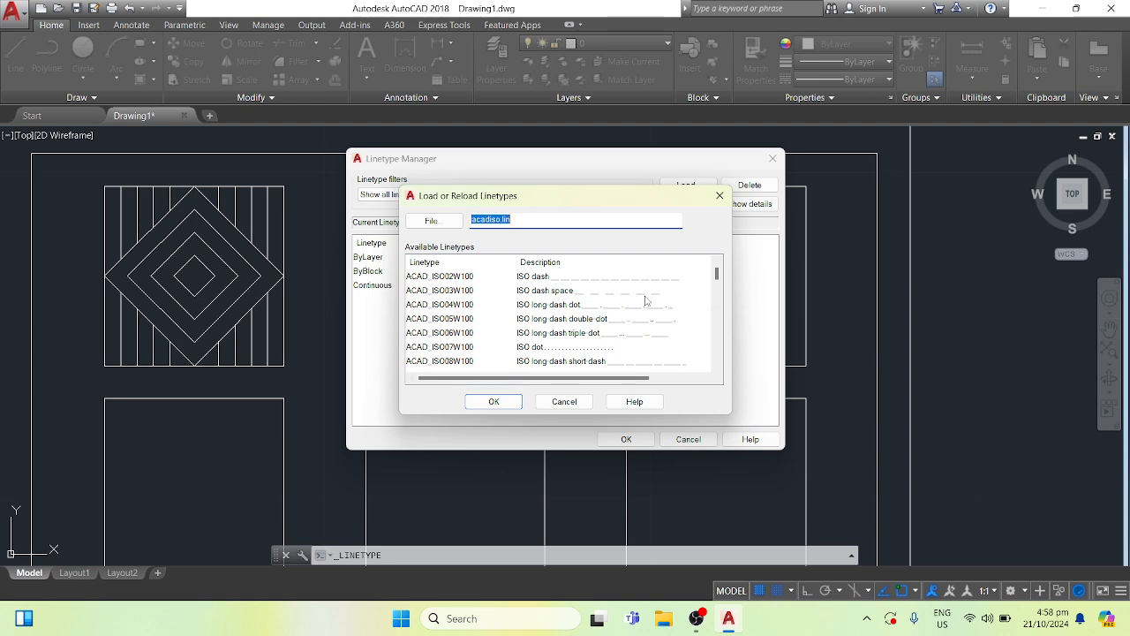
left_click(642, 291)
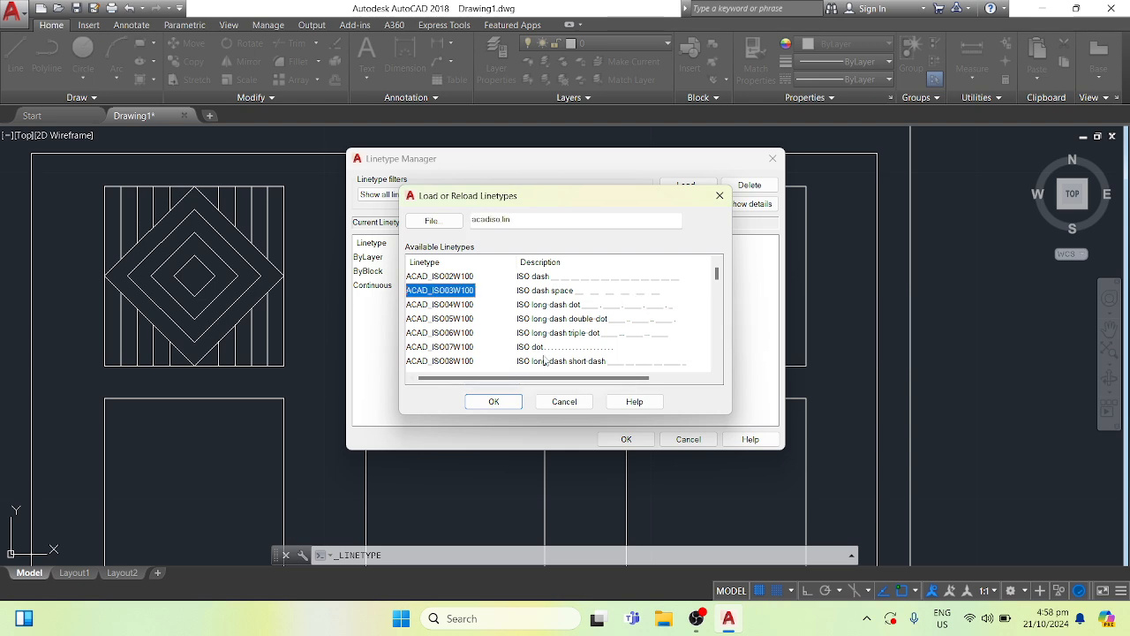
left_click(493, 402)
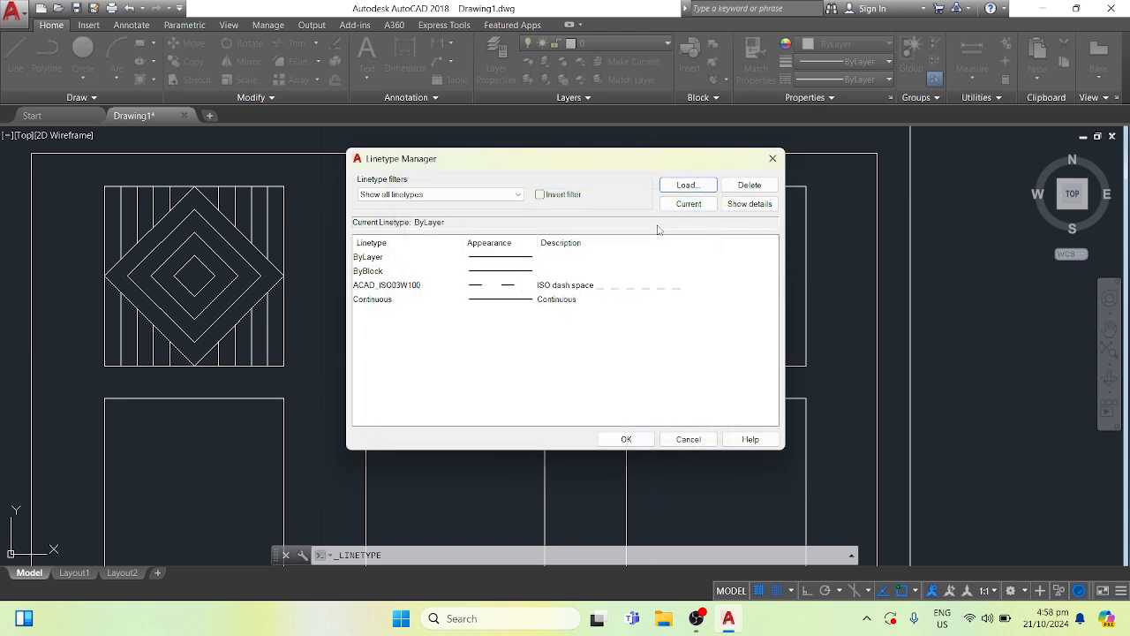
Load the ISO dash double-dot linetype ACAD_ISO12W100 and the ISO dash dot linetype ACAD_ISO10W100
left_click(687, 184)
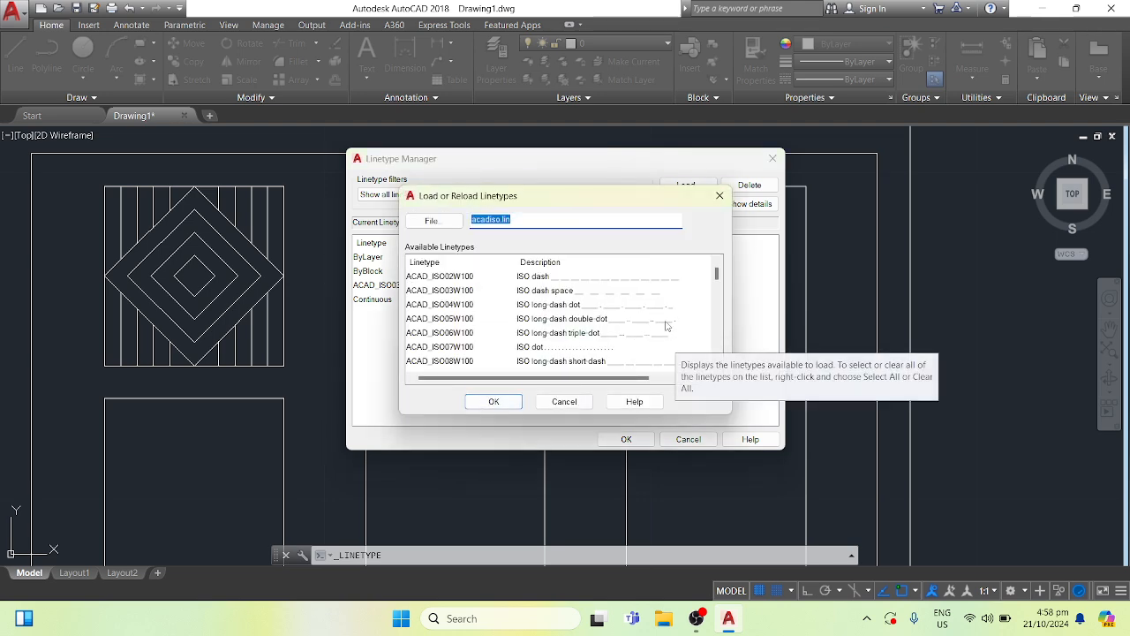
left_click_drag(718, 277, 719, 283)
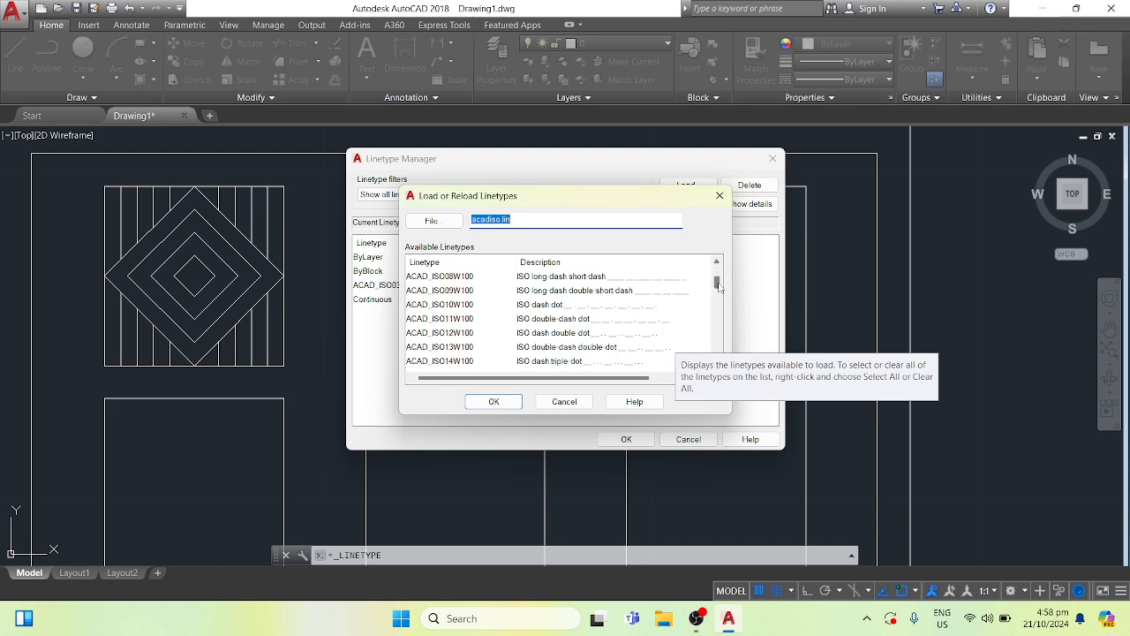
left_click(615, 335)
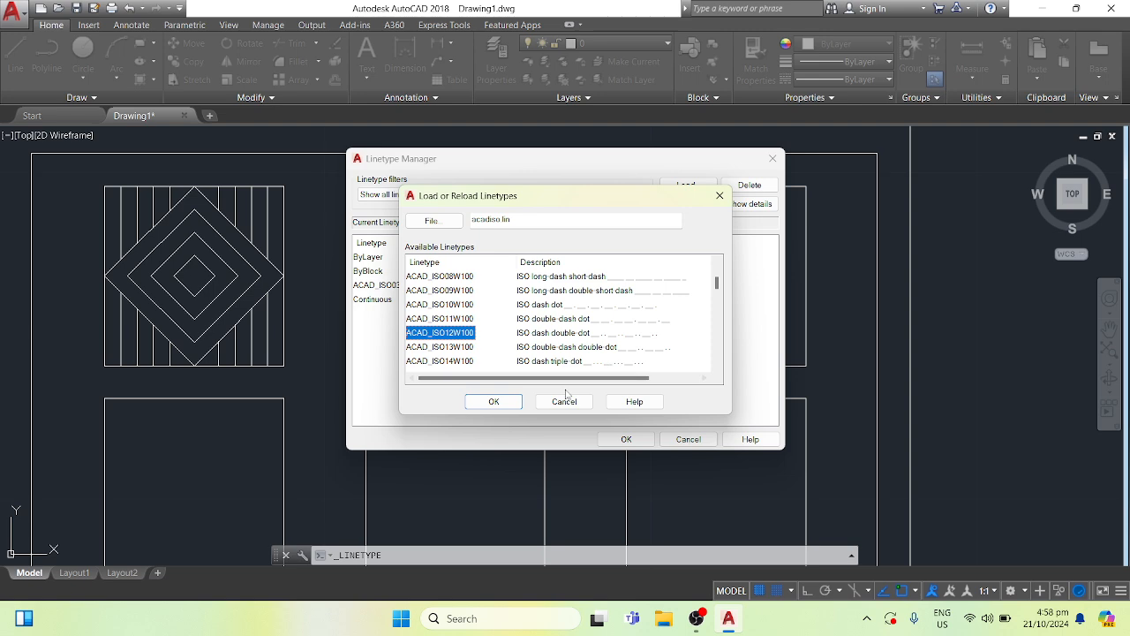
left_click(505, 404)
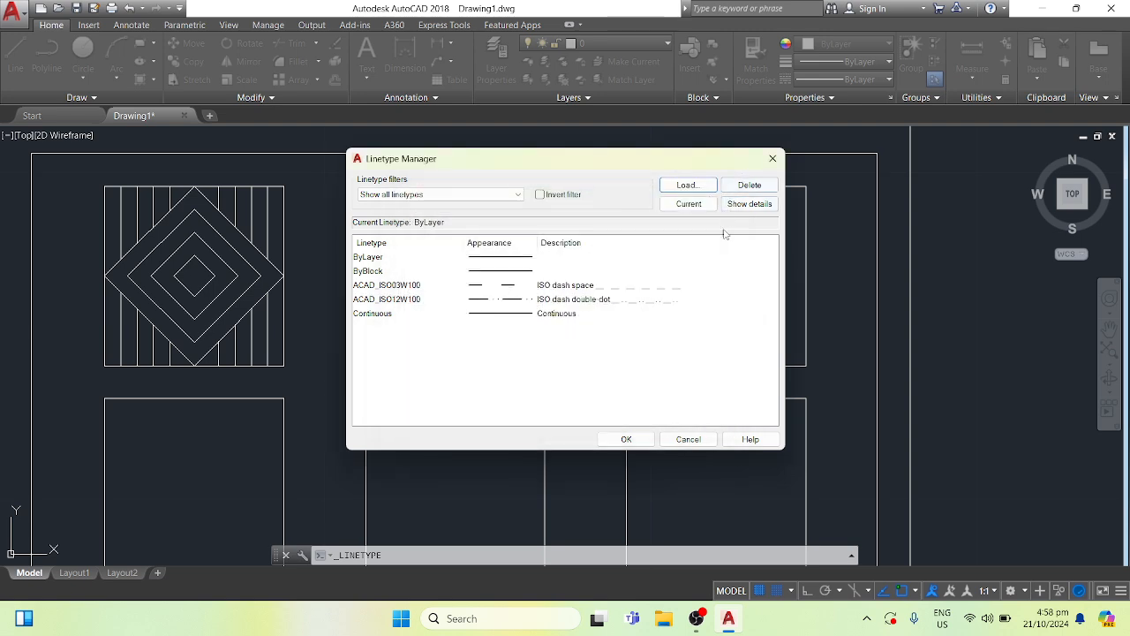
left_click(687, 185)
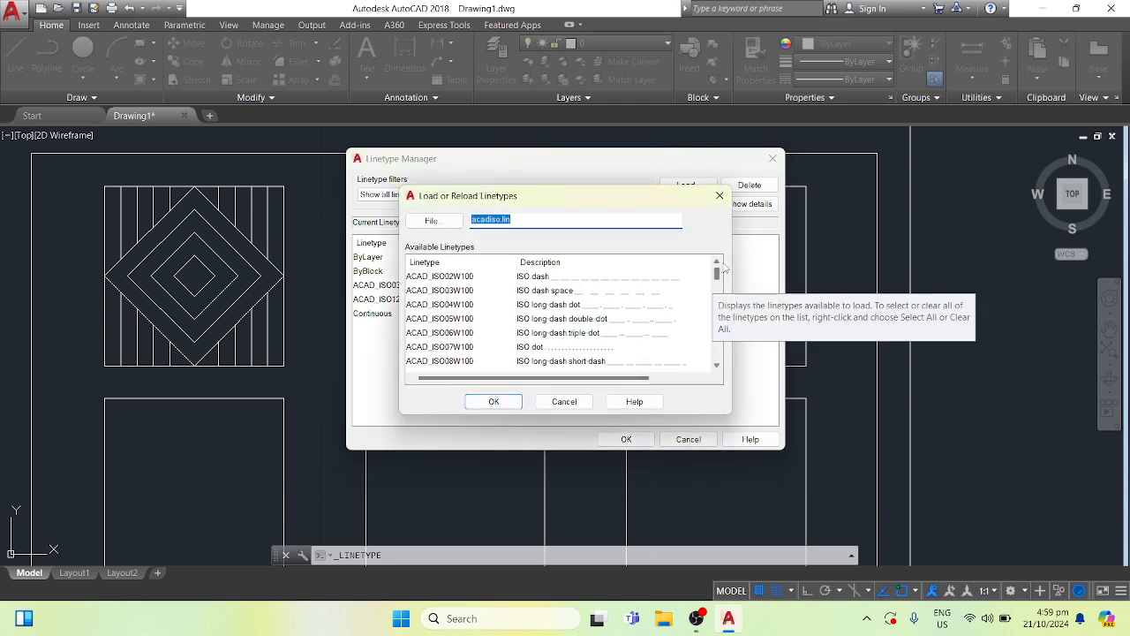
left_click_drag(716, 274, 716, 282)
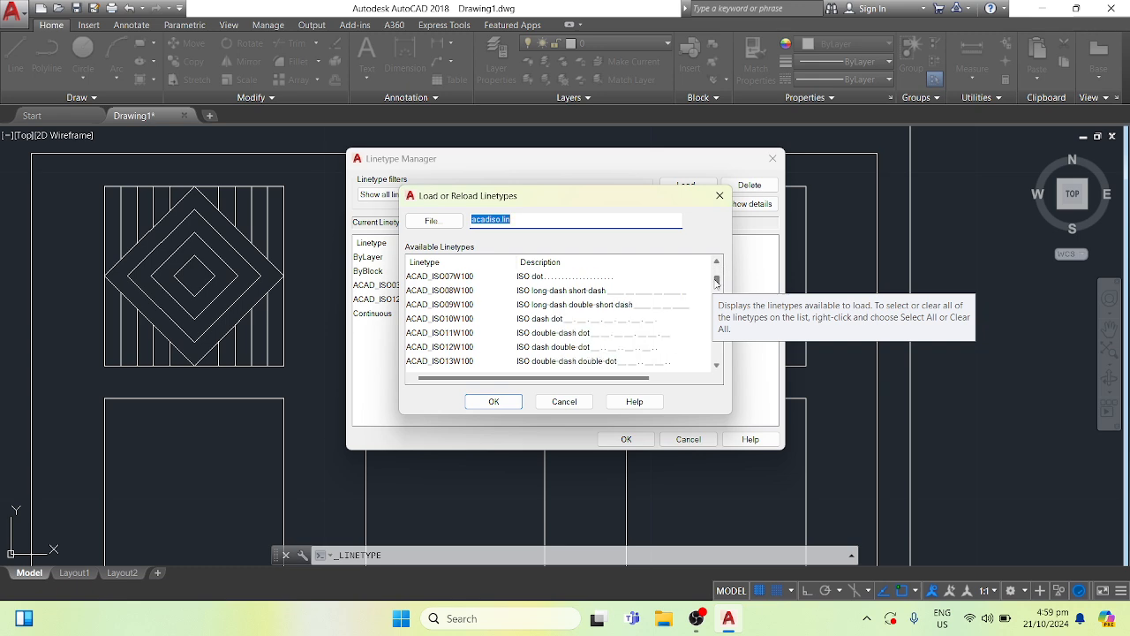
left_click(638, 323)
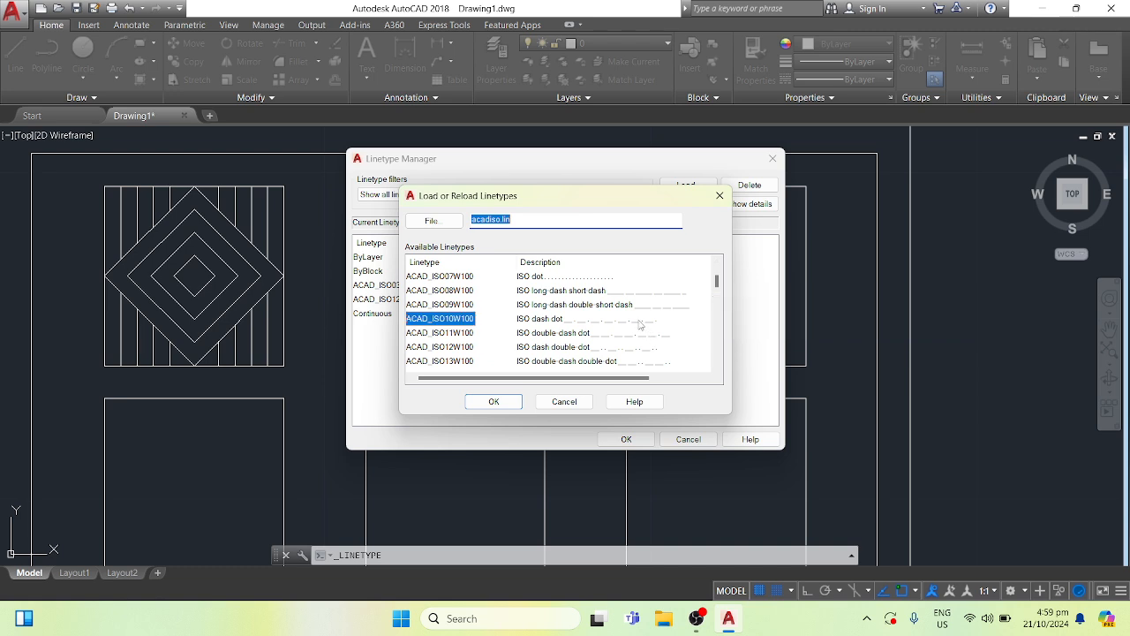
left_click(497, 404)
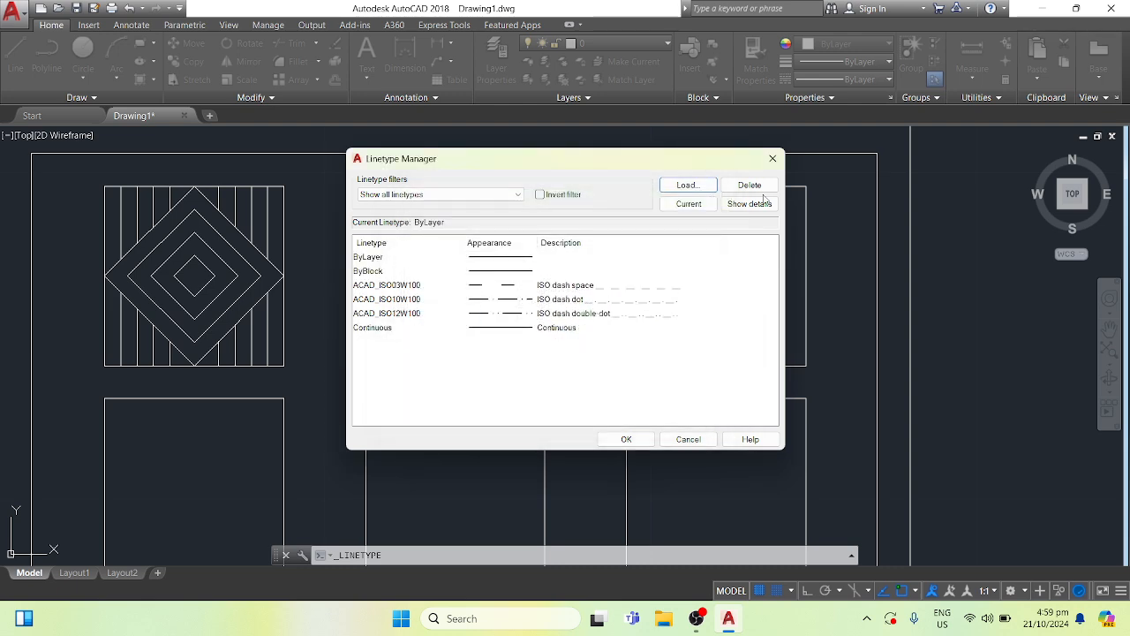
Load the ISO long-dash triple-dot linetype ACAD_ISO06W100 and the ISO dot linetype ACAD_ISO07W100
left_click(694, 186)
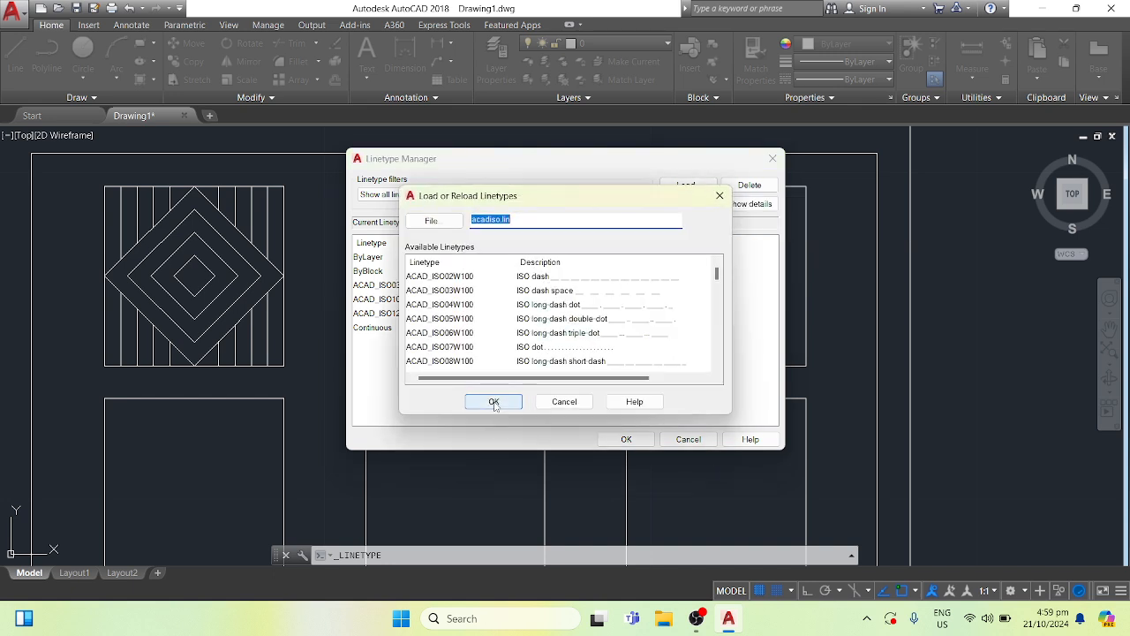
left_click(657, 337)
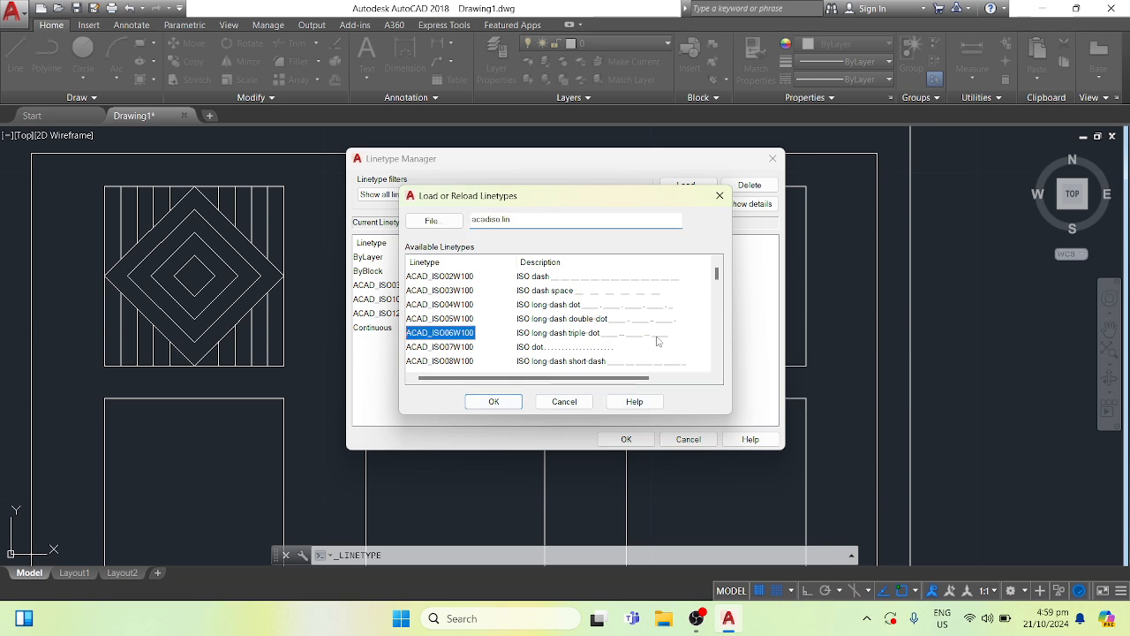
left_click(500, 403)
left_click(686, 184)
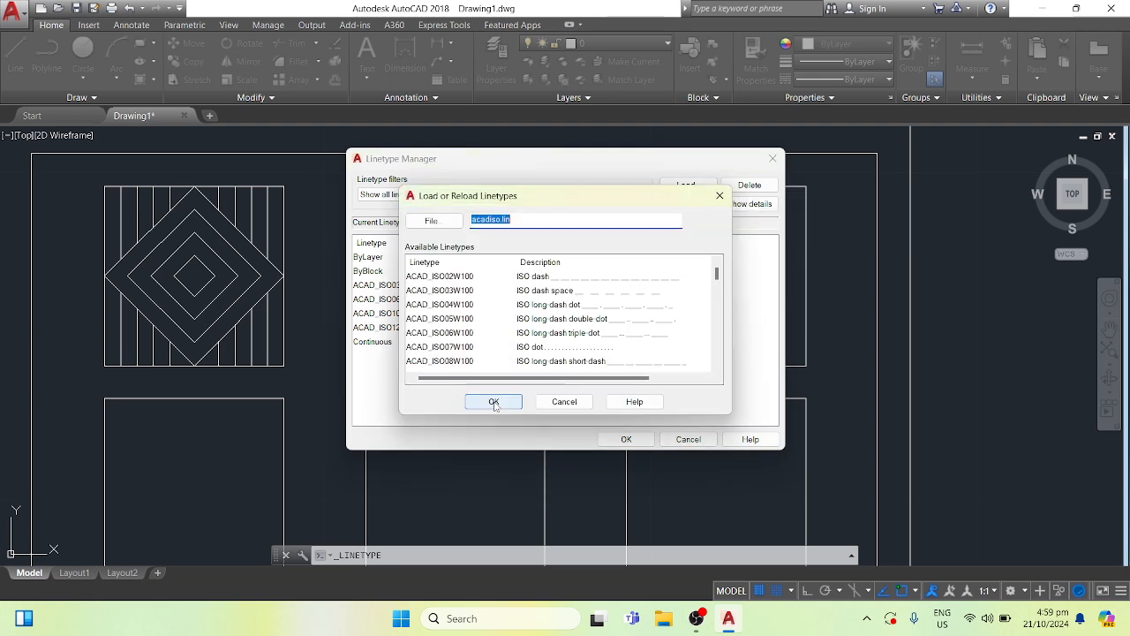
left_click(571, 349)
left_click(494, 401)
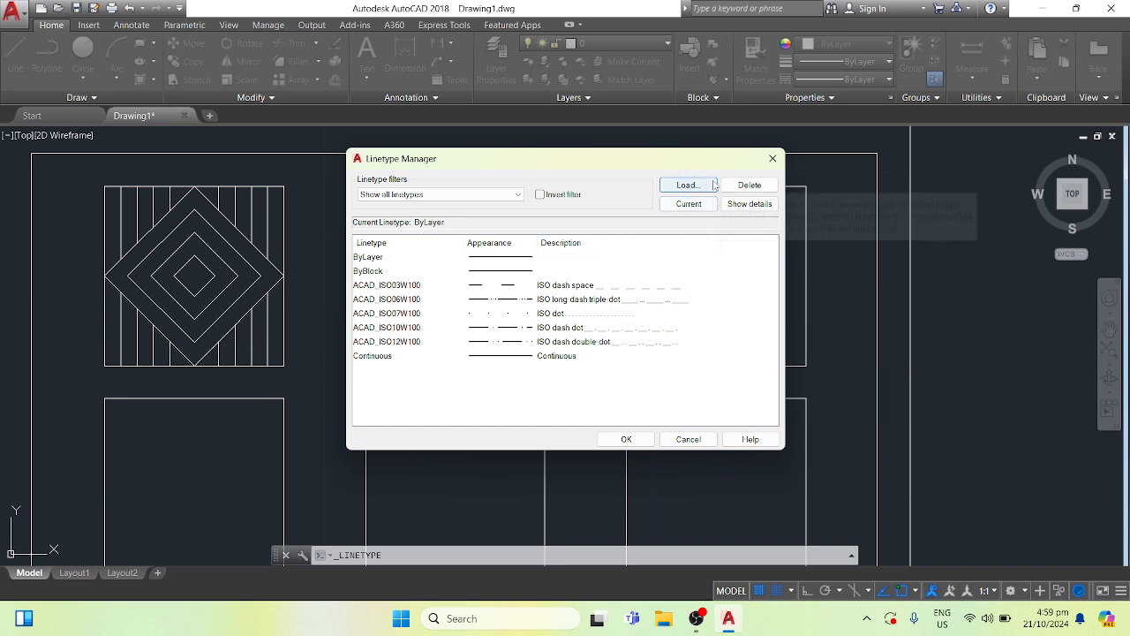
Make ACAD_ISO03W100 the current linetype and accept the Linetype Manager settings
left_click(617, 289)
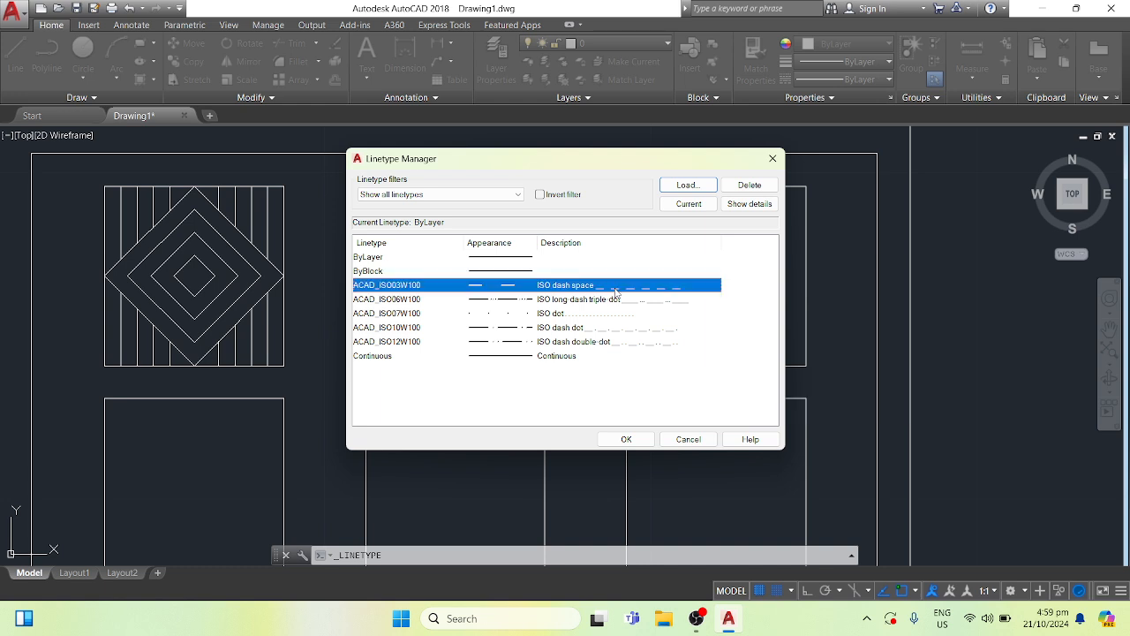
left_click(689, 203)
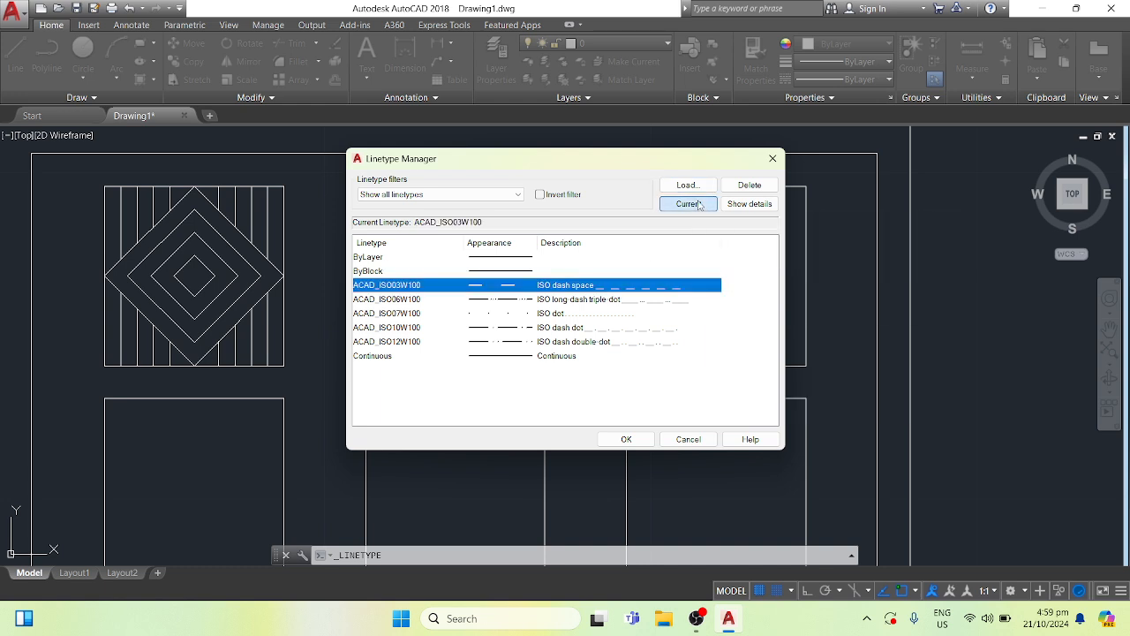
left_click(626, 438)
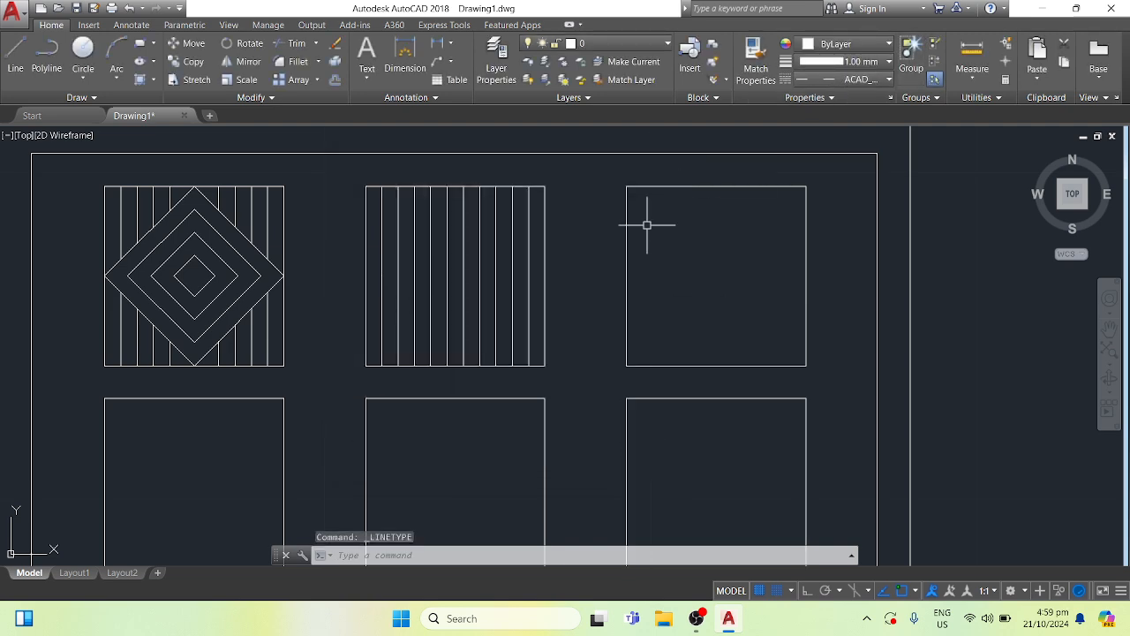
Select the second inner vertical line of the upper middle square and open its full properties
left_click(397, 288)
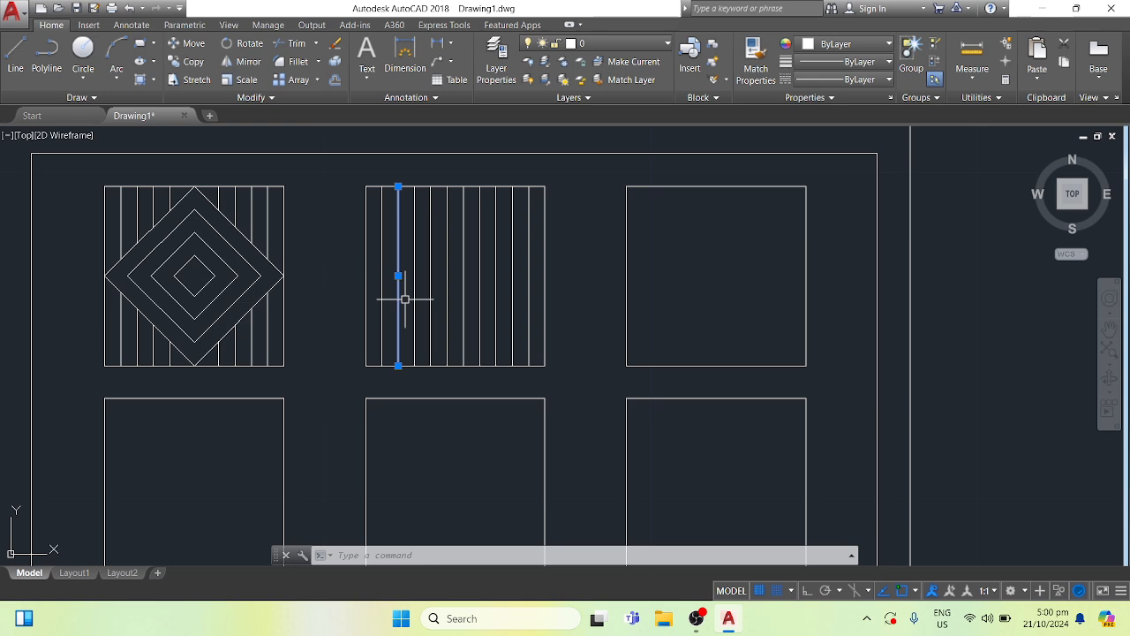
left_click(405, 299)
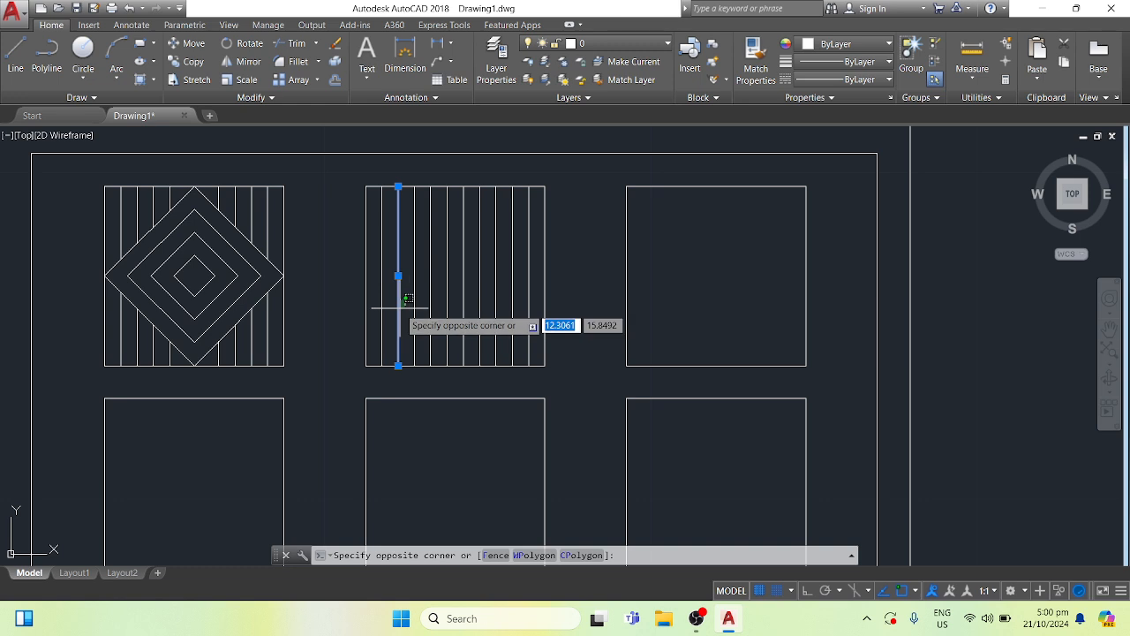
left_click(406, 306)
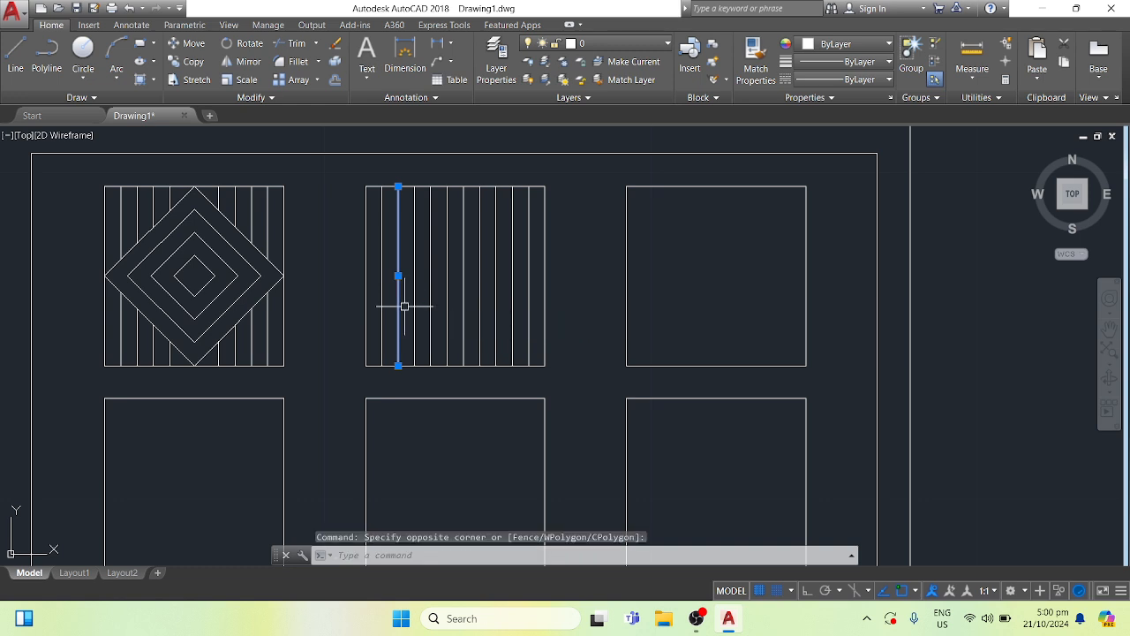
right_click(406, 308)
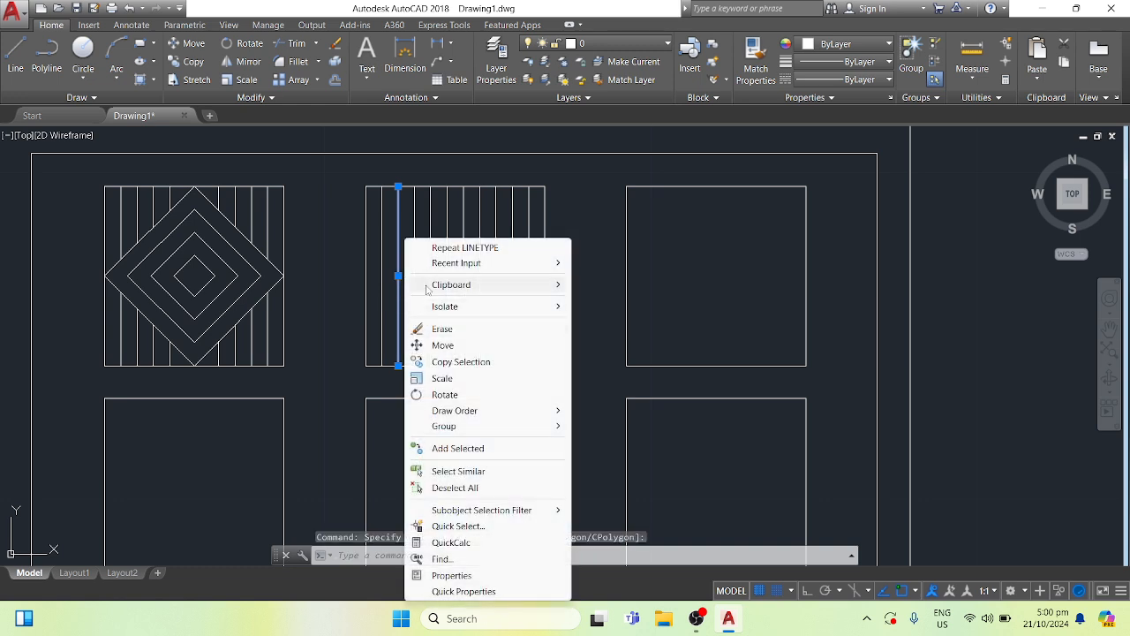
left_click(474, 577)
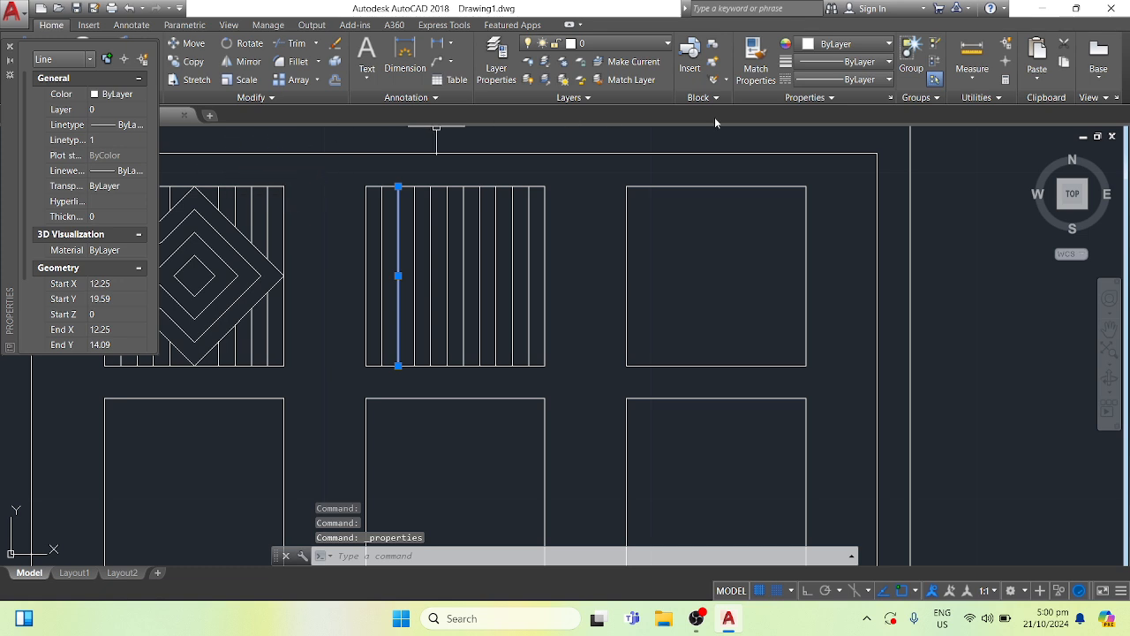
Assign the ACAD_ISO03W100 linetype to the selected second inner line and set its linetype scale to 0.03
left_click(843, 80)
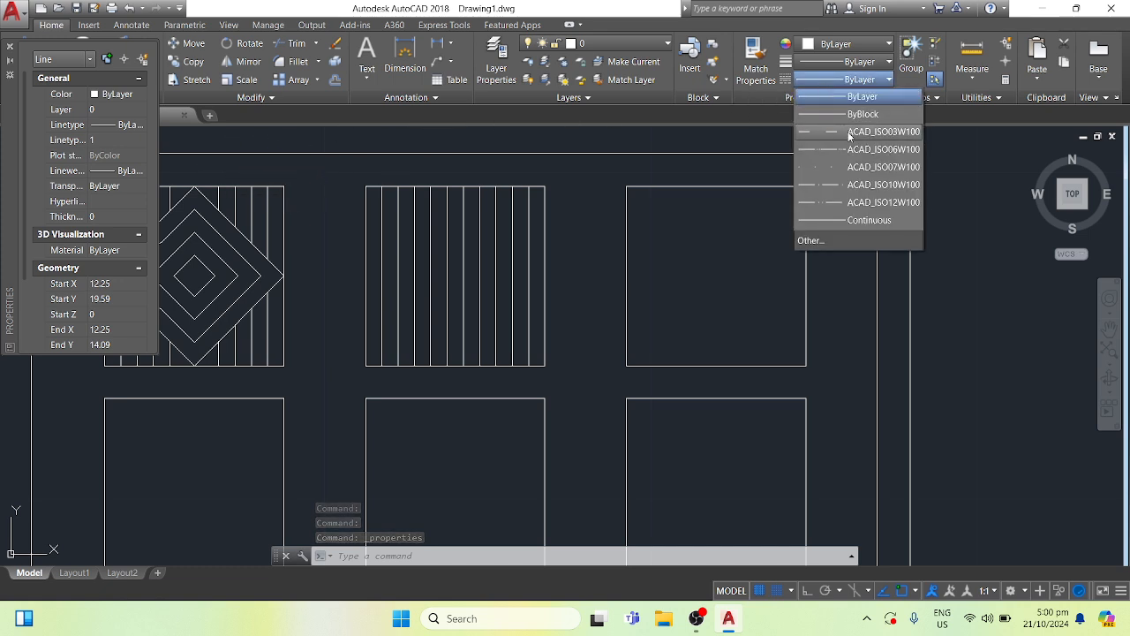
left_click(848, 132)
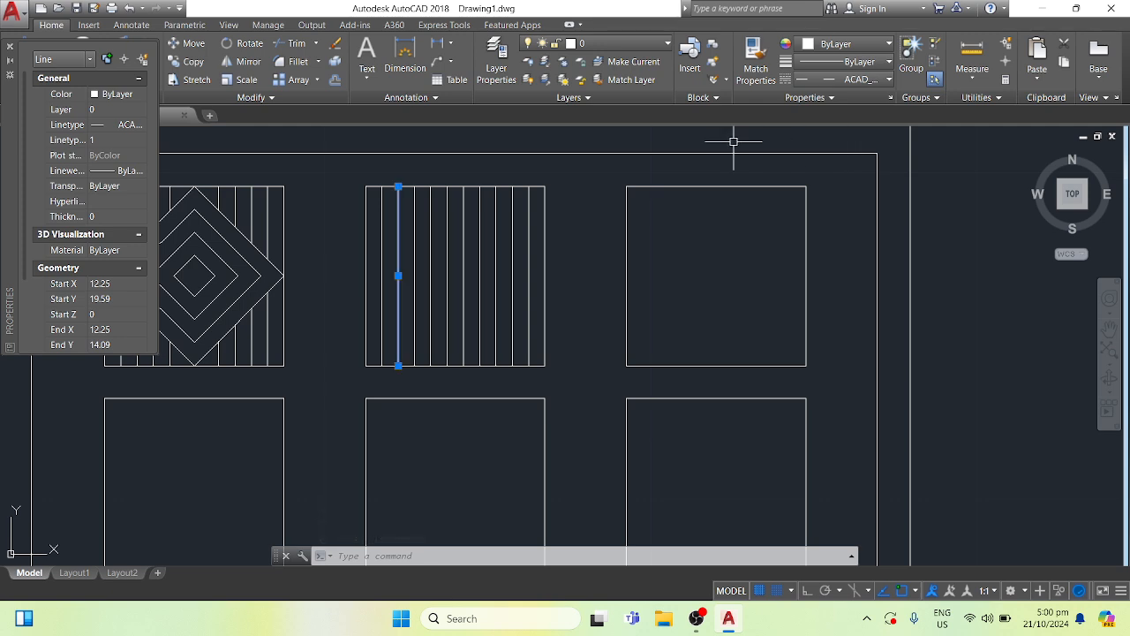
left_click(106, 139)
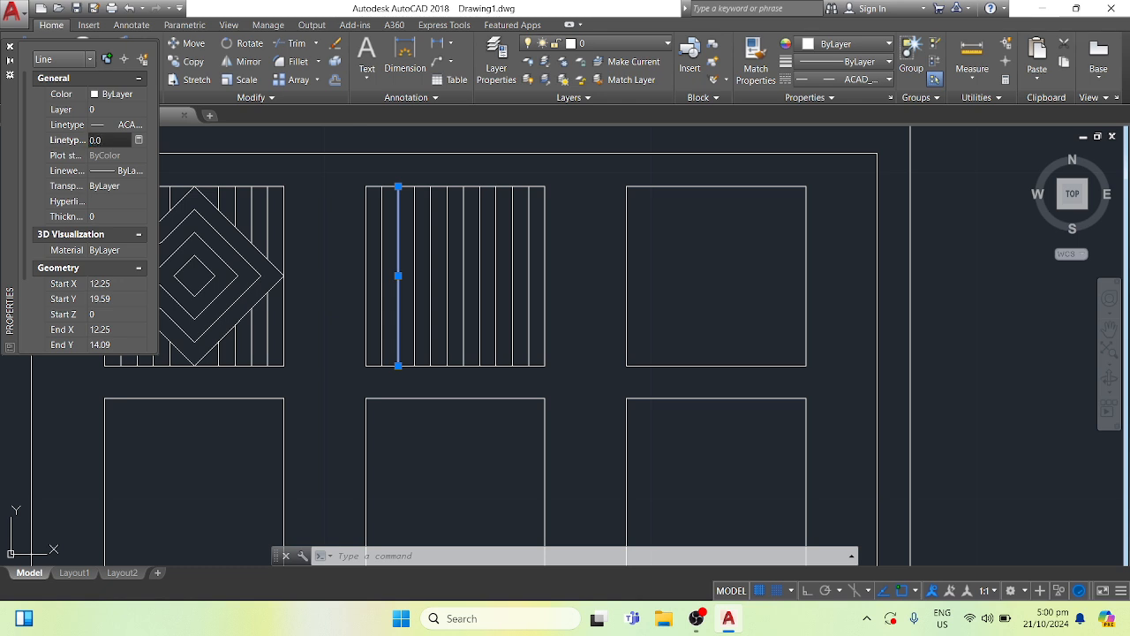
key("Return")
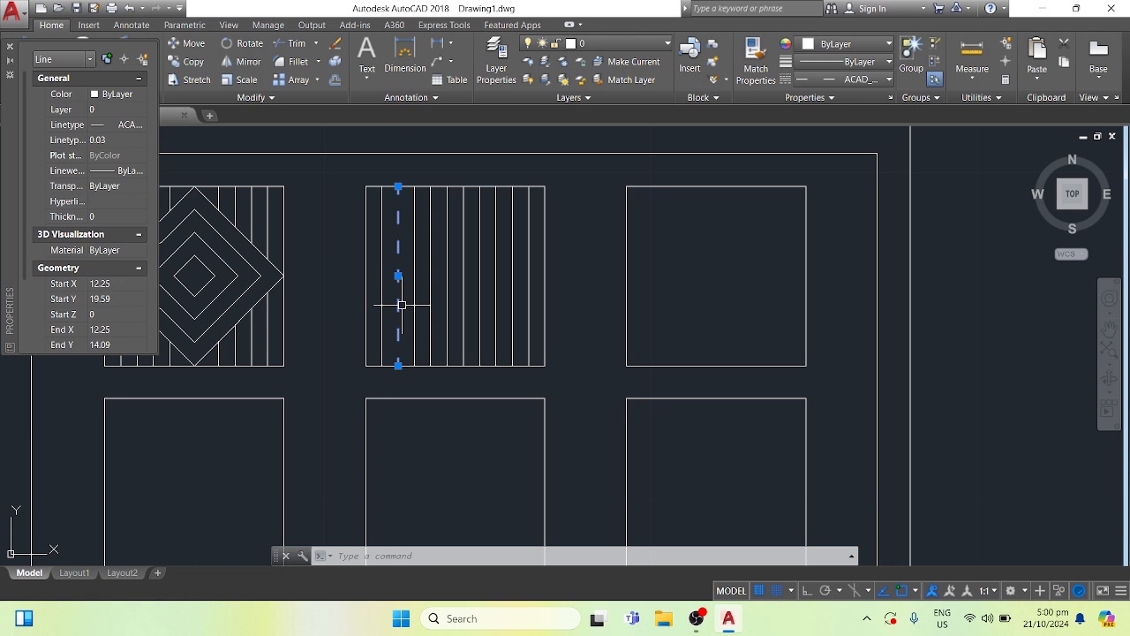
key("Escape")
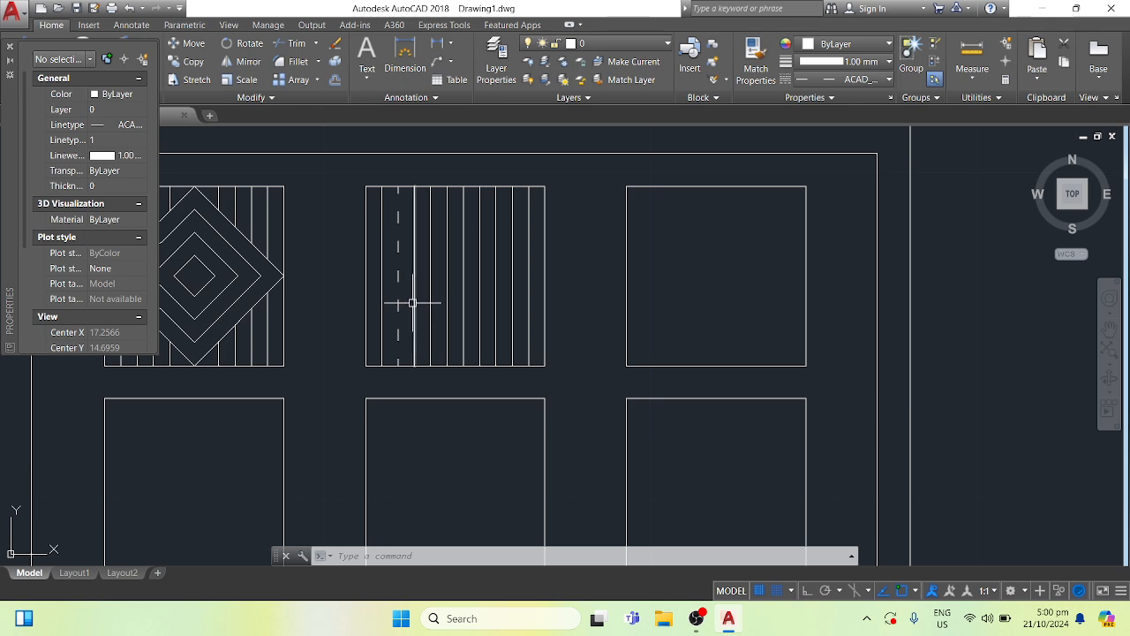
Give the fourth inner vertical line of the upper middle square the ACAD_ISO12W100 linetype with a linetype scale of 0.05
mouse_move(414, 303)
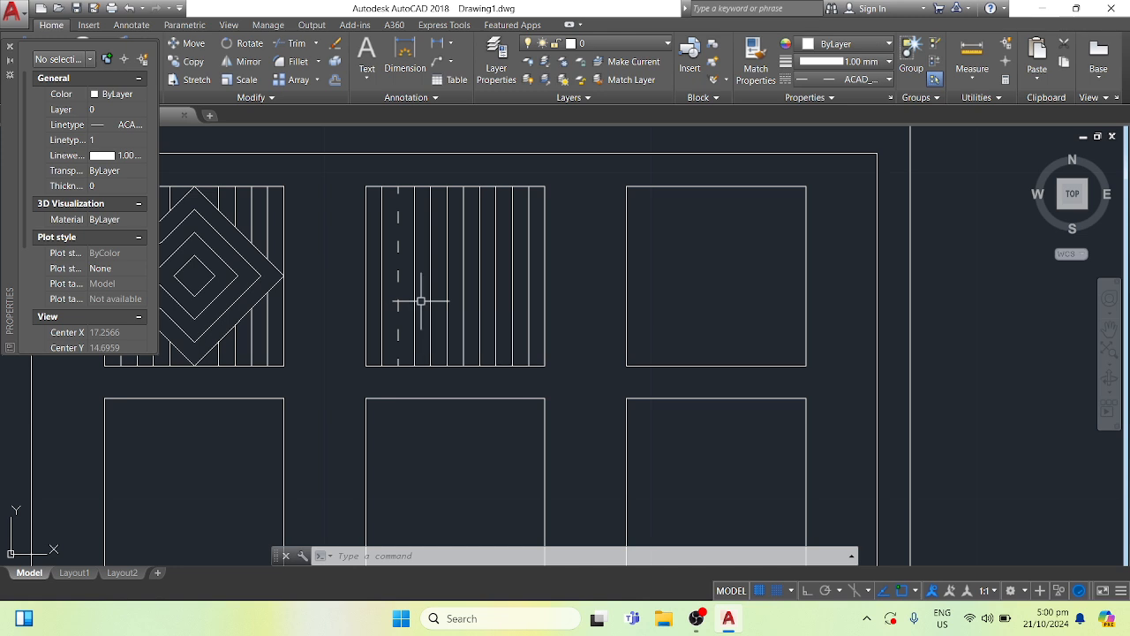
left_click(431, 303)
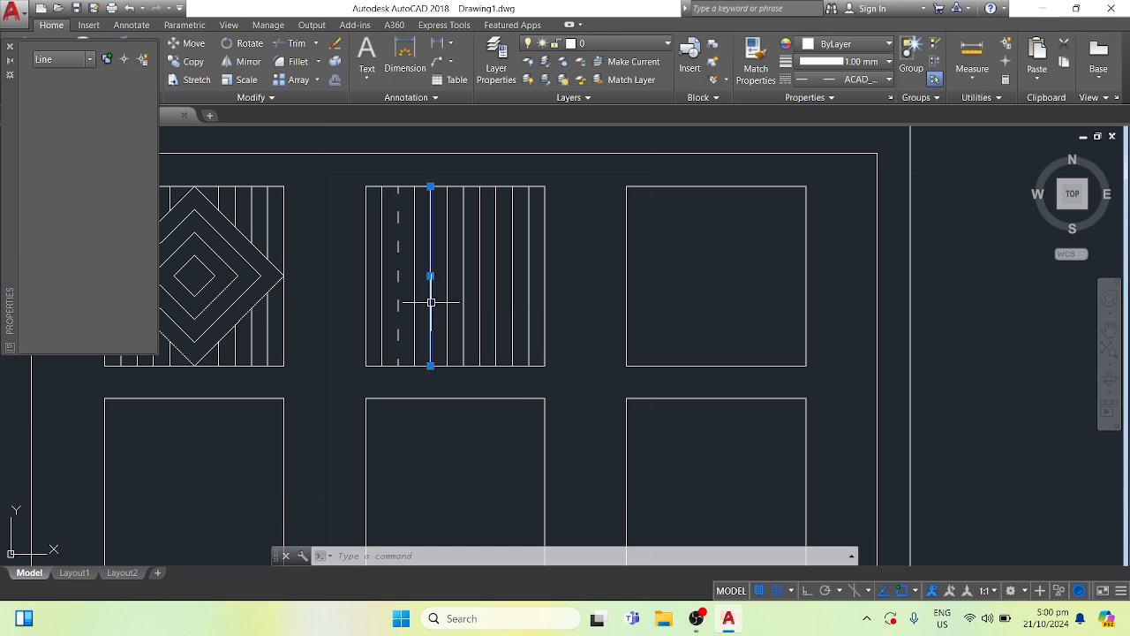
left_click(874, 79)
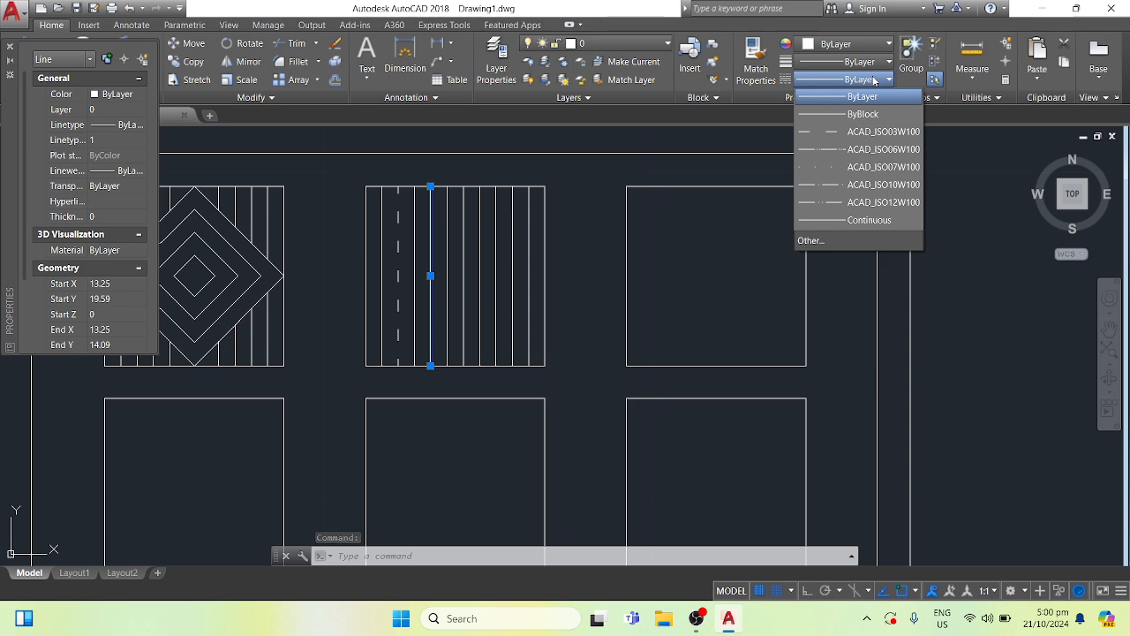
left_click(881, 207)
left_click(878, 194)
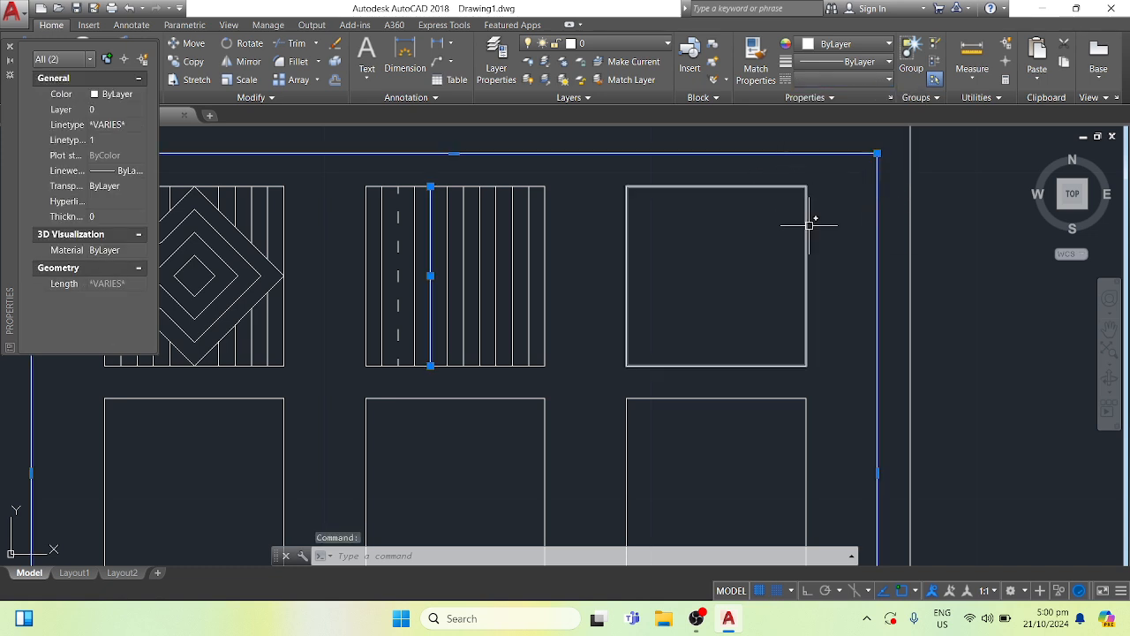
key("Escape")
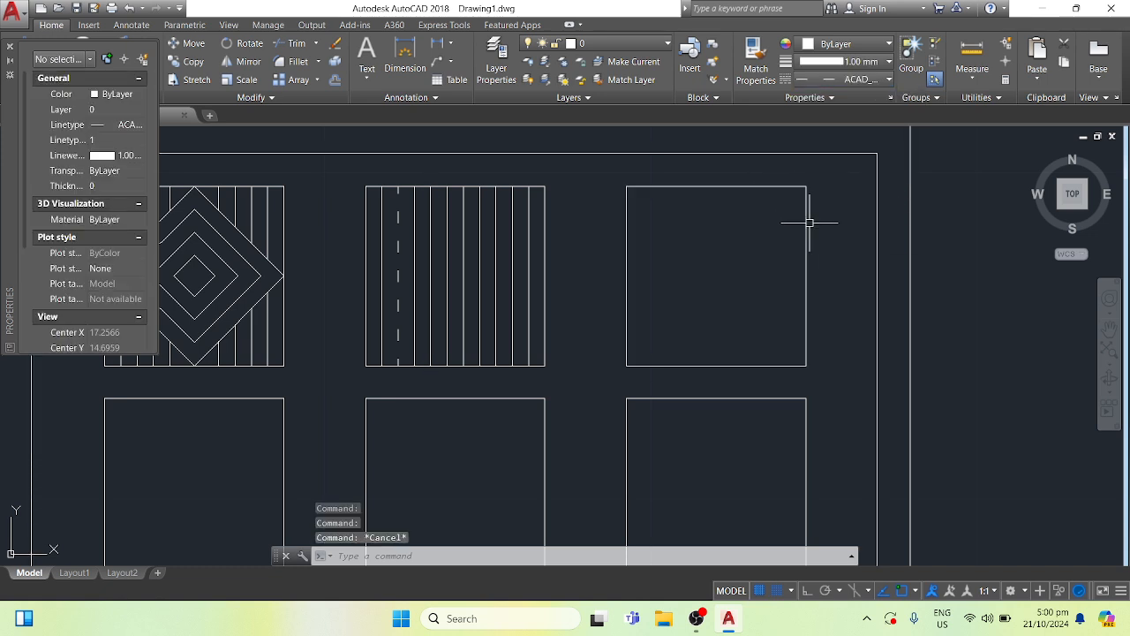
left_click(431, 307)
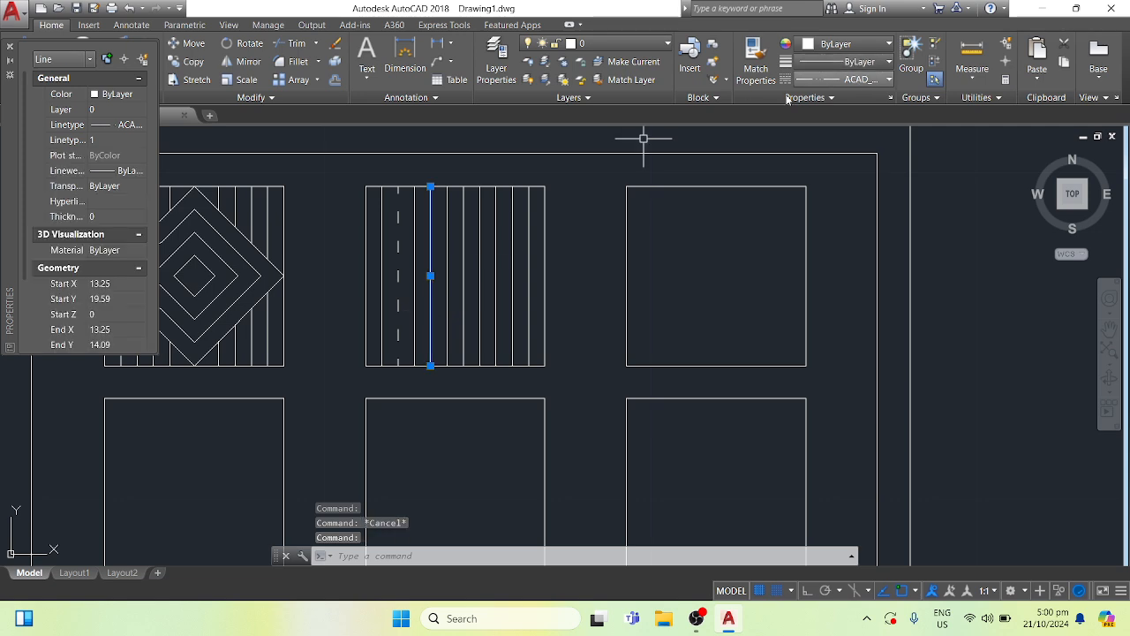
left_click(118, 142)
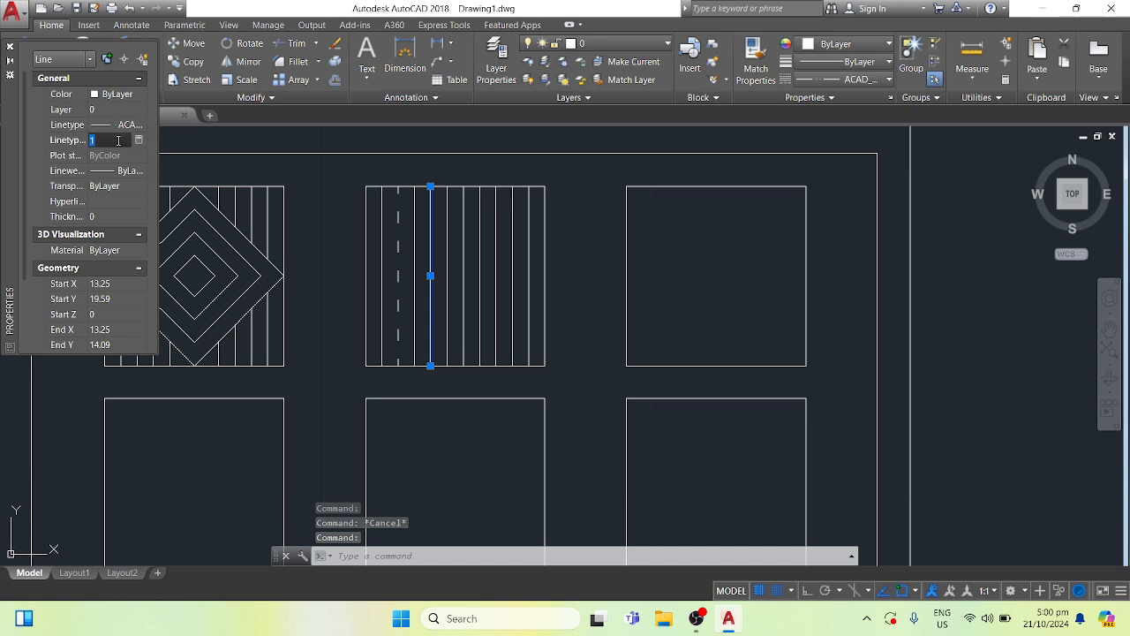
type("0.05")
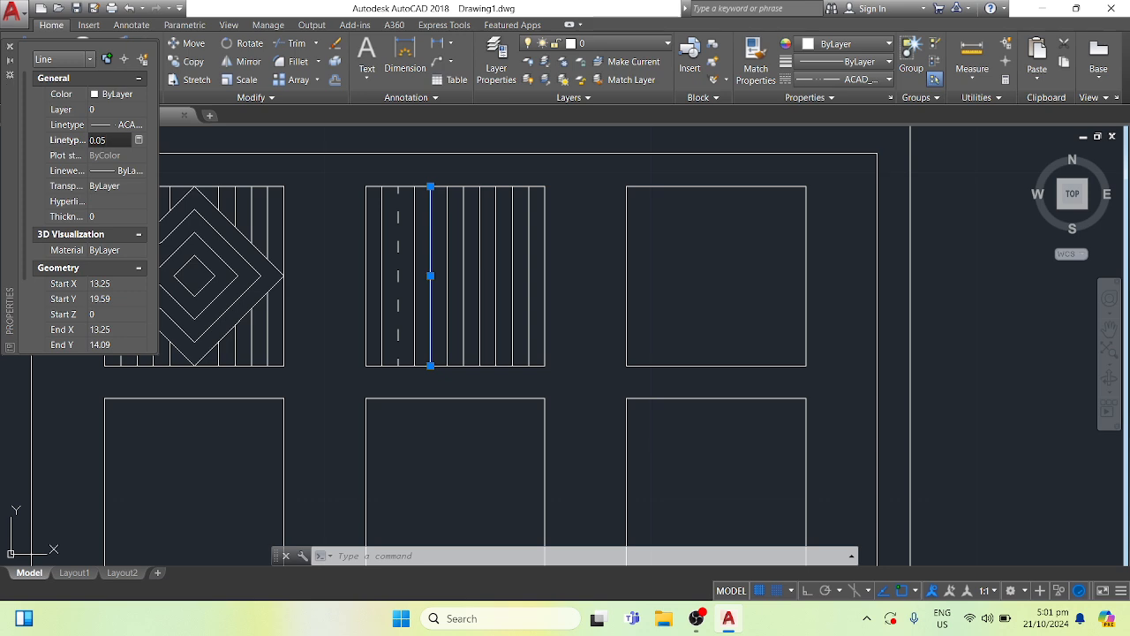
key("Return")
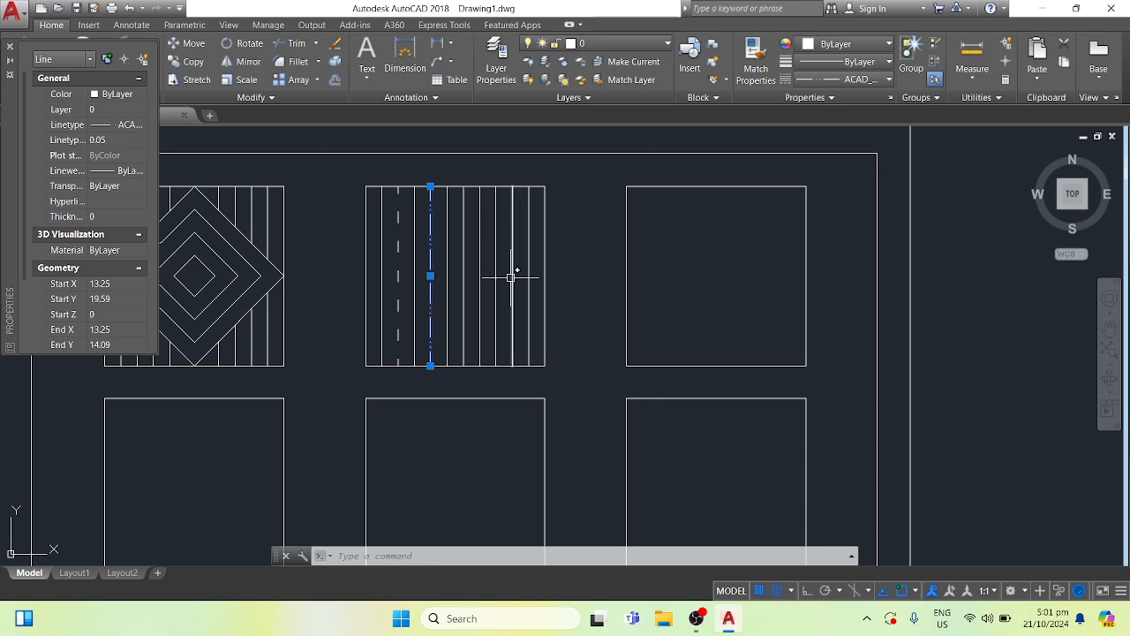
key("Escape")
Give the fifth inner vertical line of the upper middle square the ACAD_ISO10W100 linetype with a linetype scale of 0.05
left_click(448, 316)
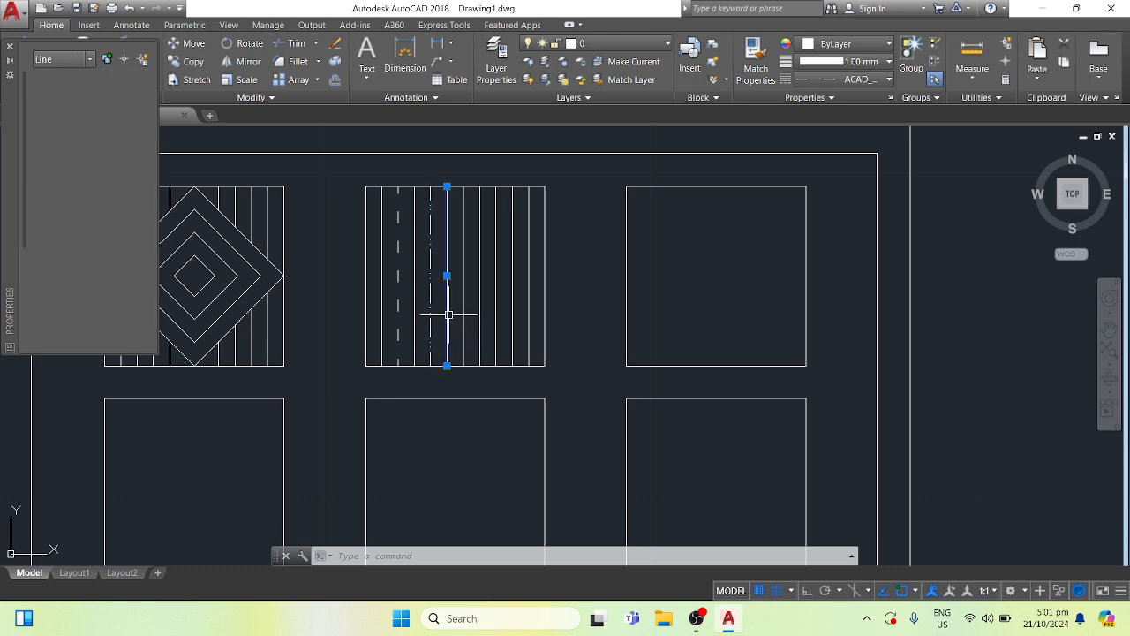
left_click(848, 80)
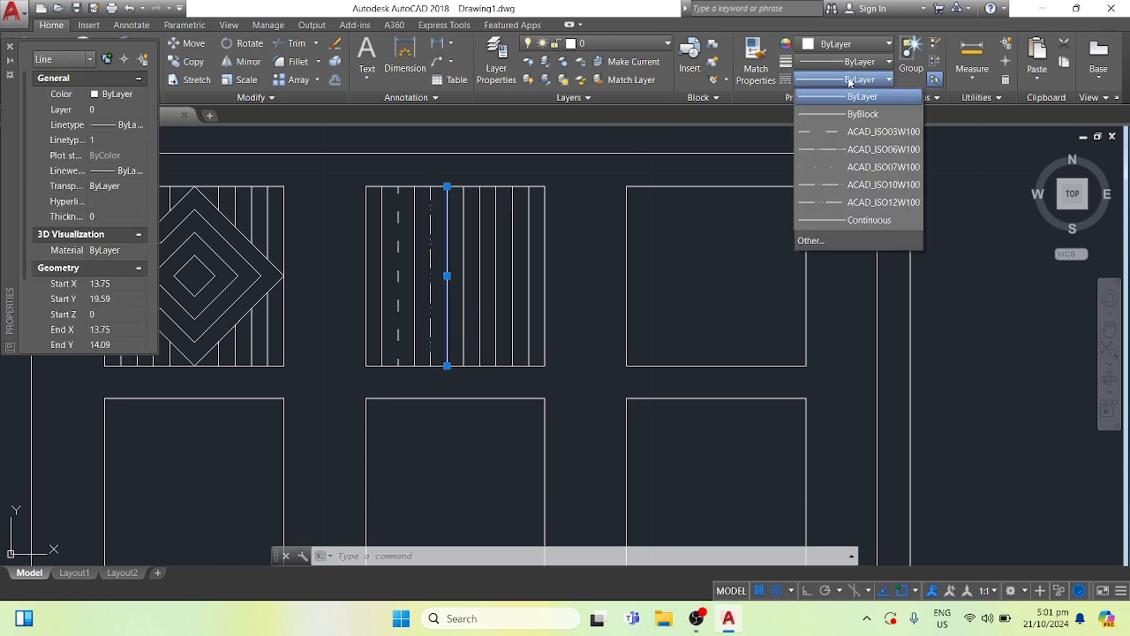
left_click(866, 185)
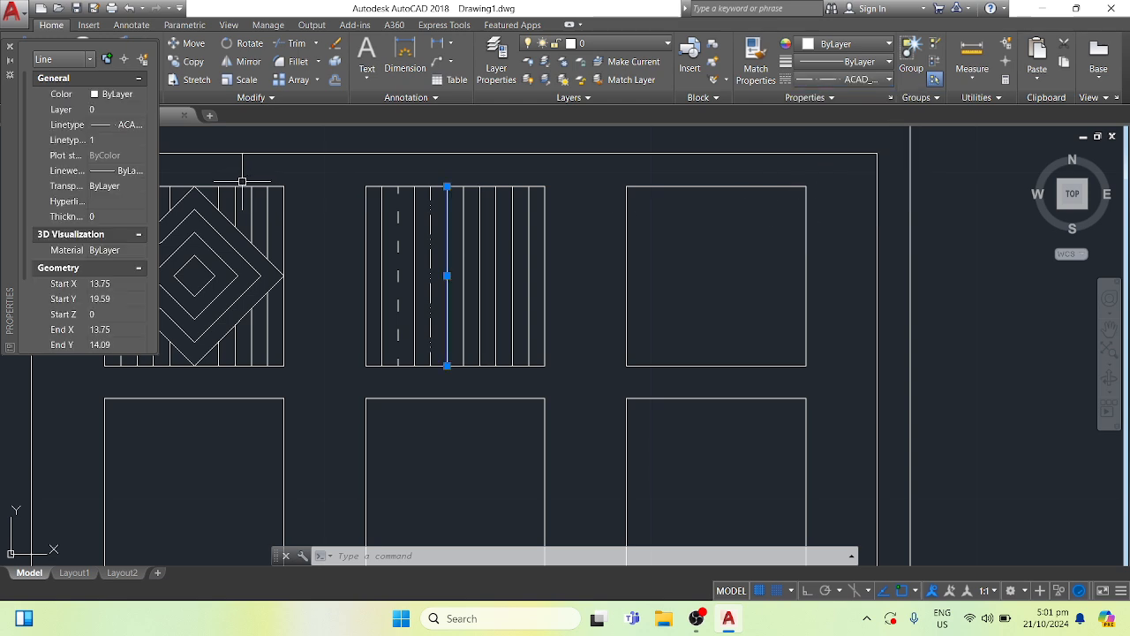
left_click(113, 139)
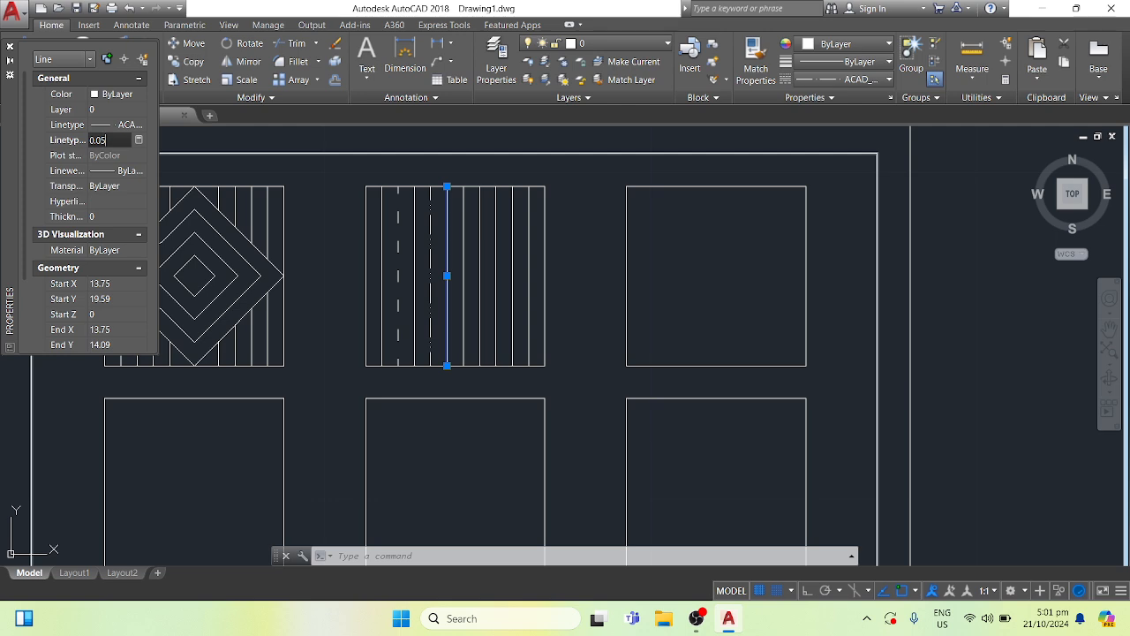
key("Return")
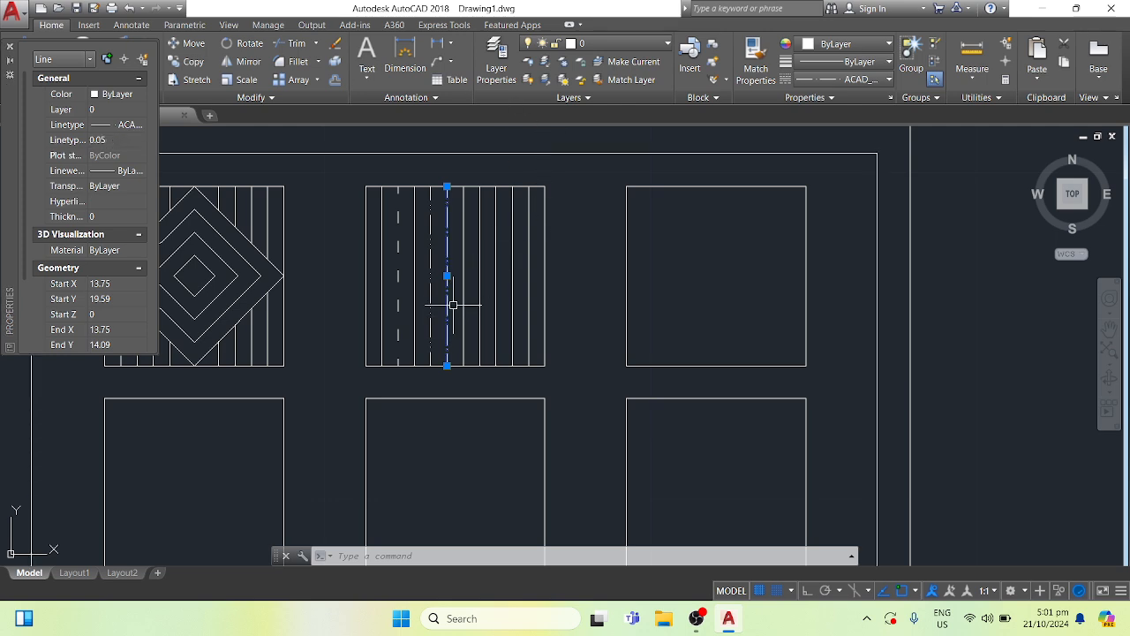
key("Escape")
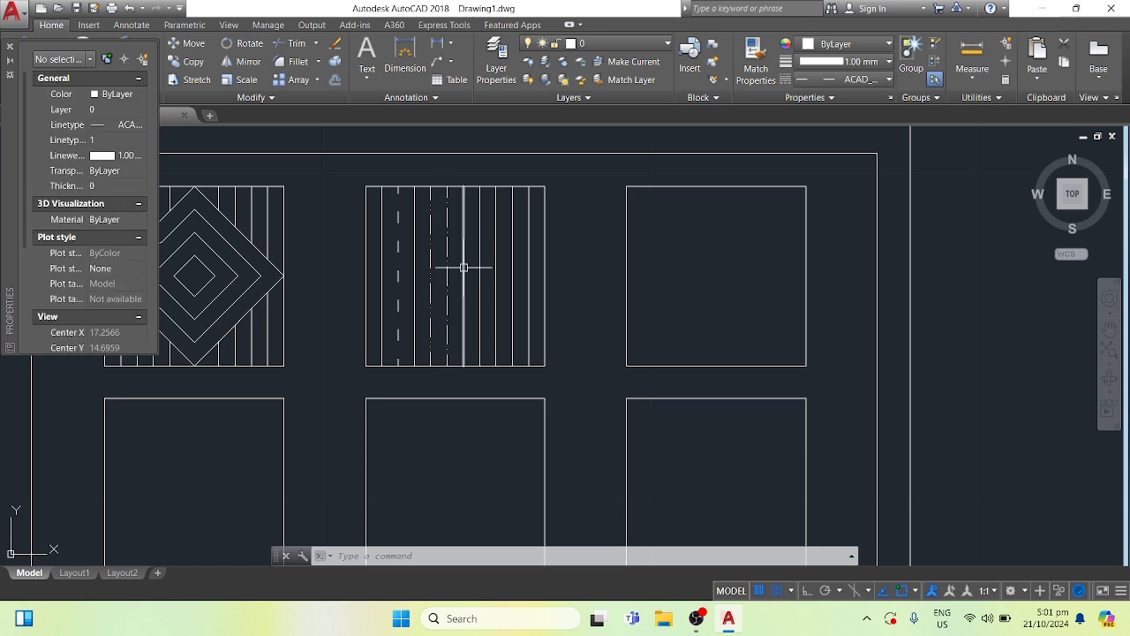
Give the sixth inner vertical line of the upper middle square the ACAD_ISO03W100 linetype with a linetype scale of 0.05
left_click(464, 265)
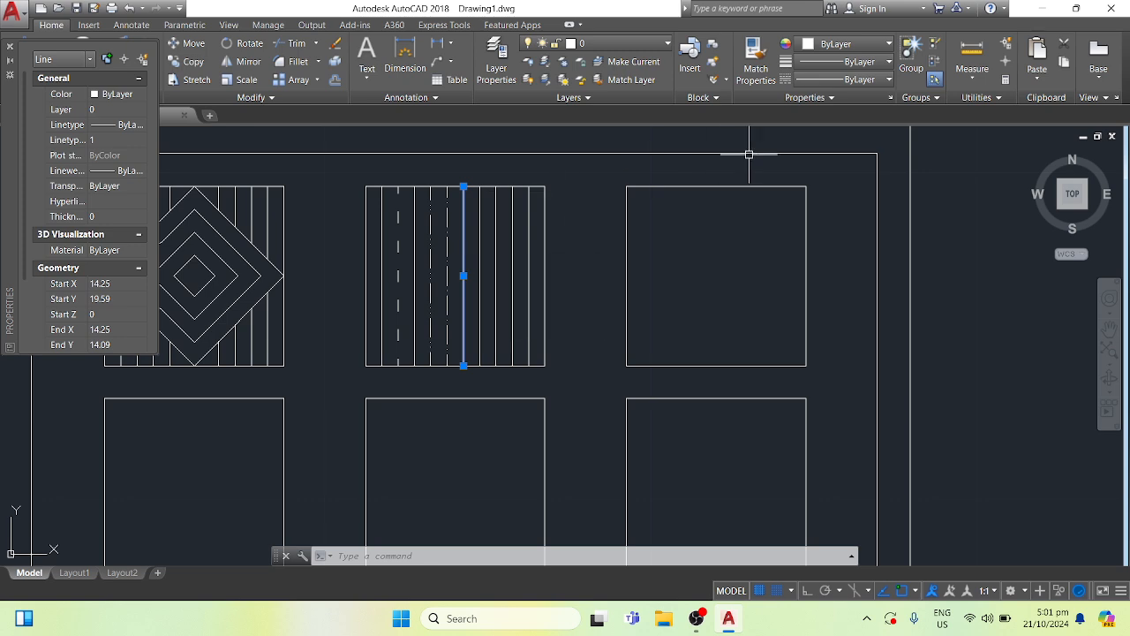
left_click(861, 79)
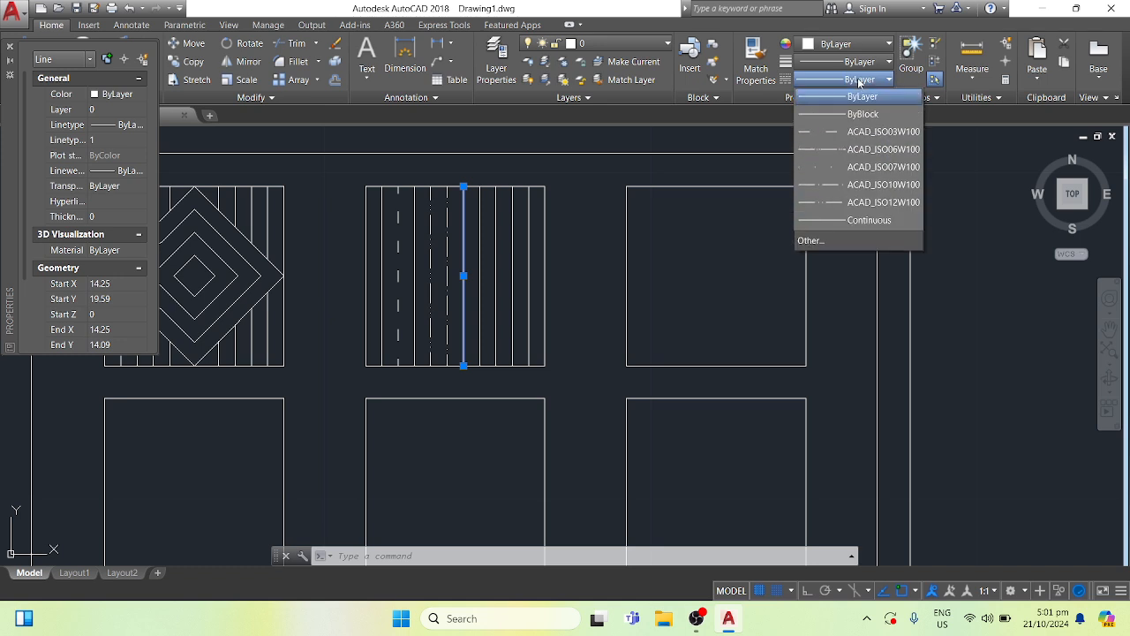
left_click(871, 132)
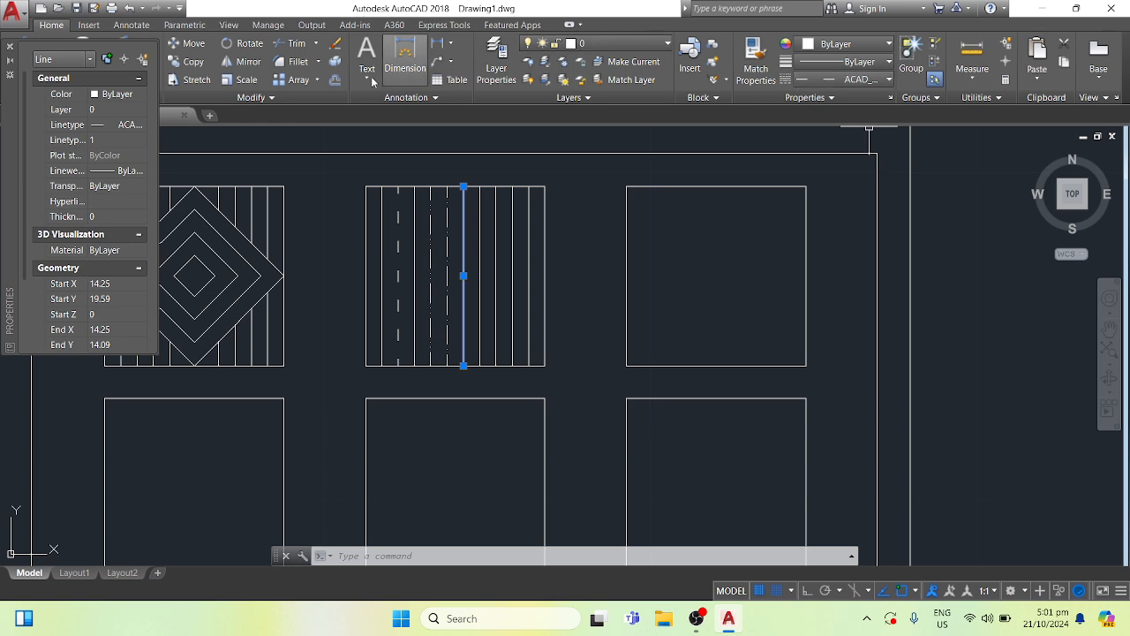
left_click(126, 138)
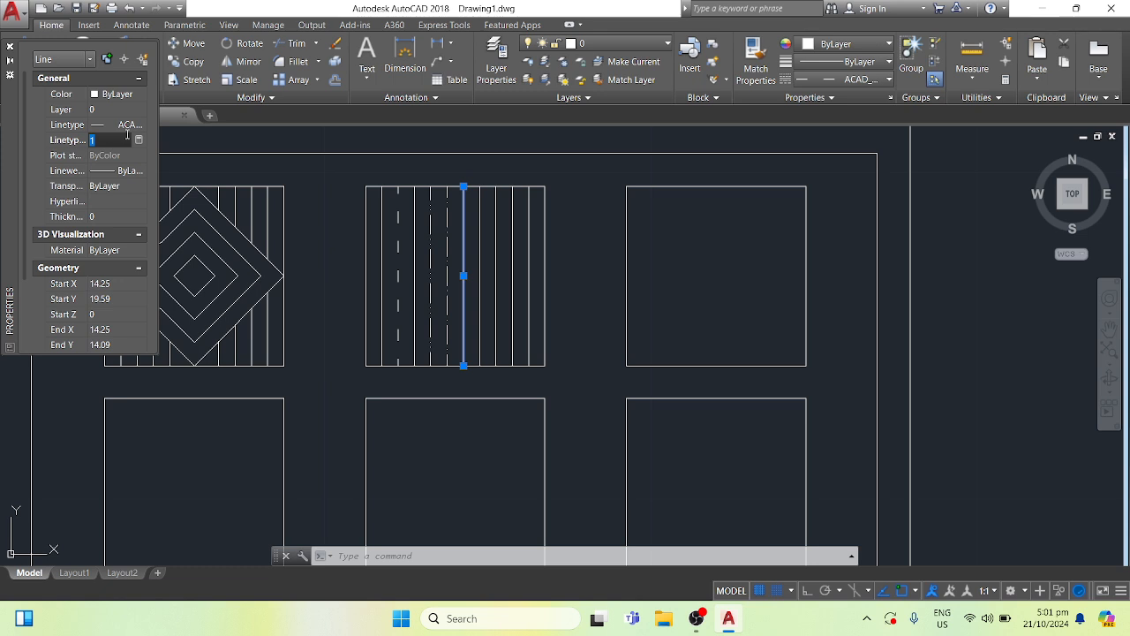
type("0.05")
key("Return")
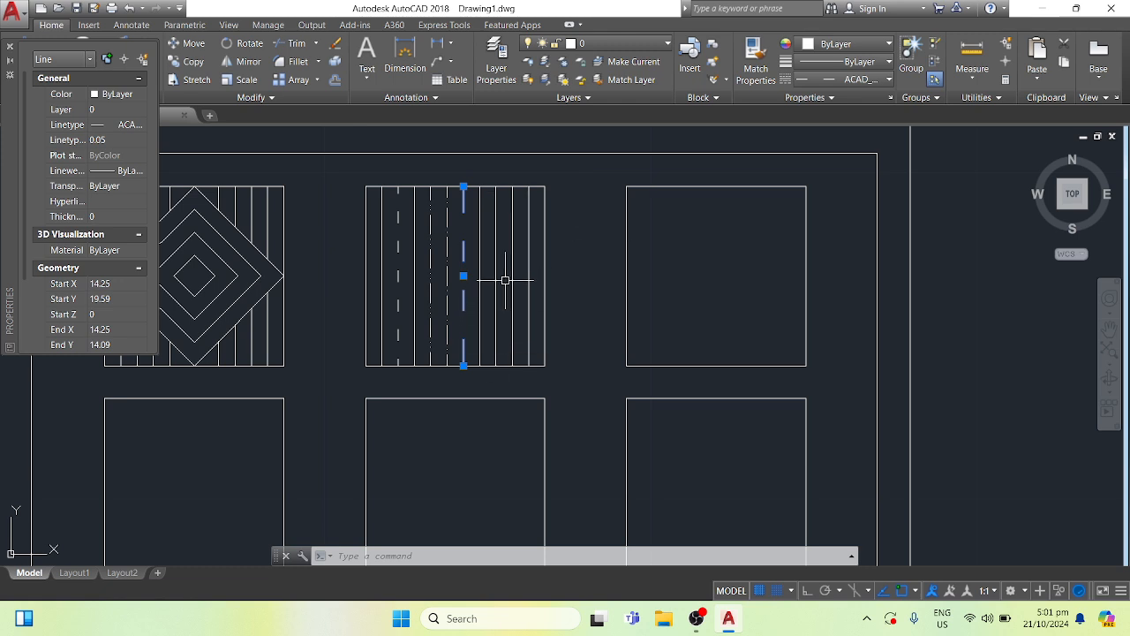
key("Escape")
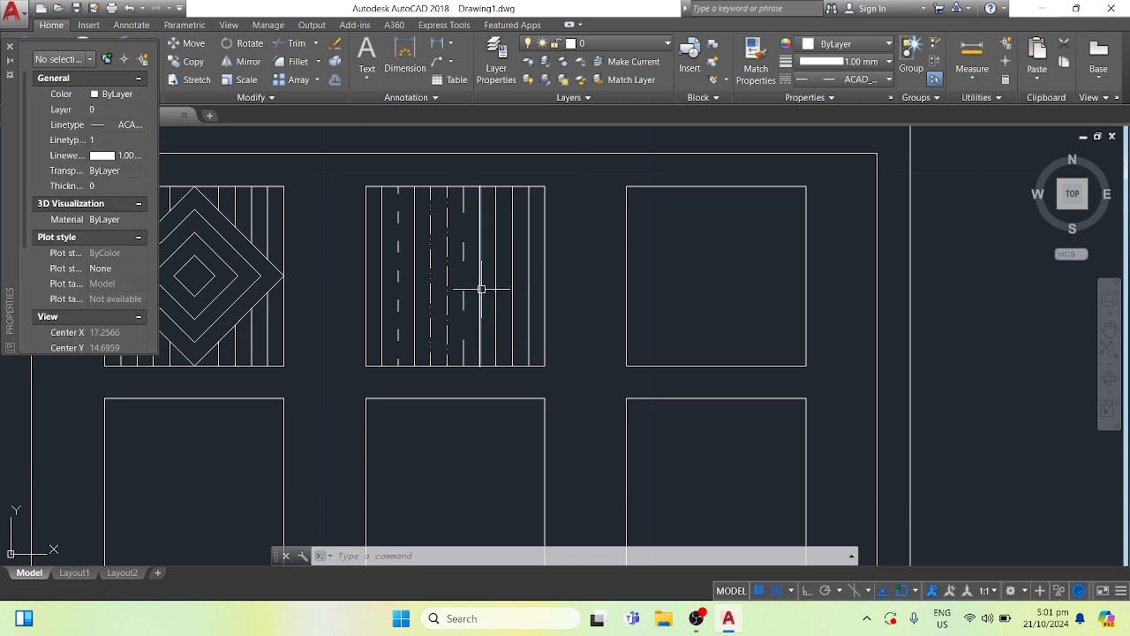
Give the seventh inner vertical line of the upper middle square the ACAD_ISO10W100 linetype with a linetype scale of 0.05
left_click(481, 289)
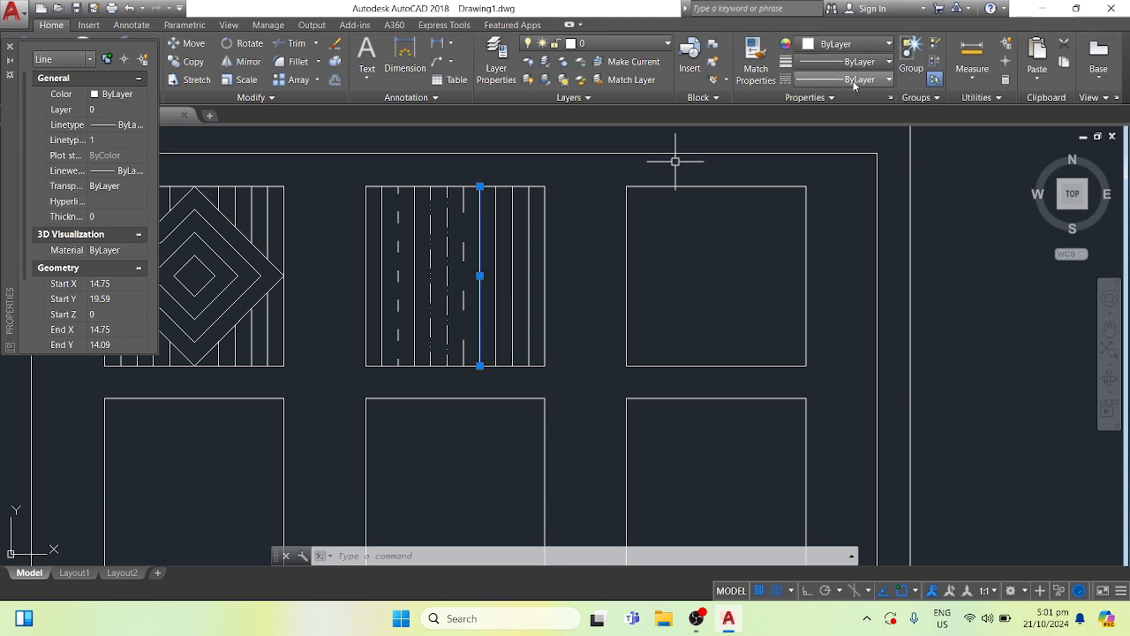
left_click(883, 79)
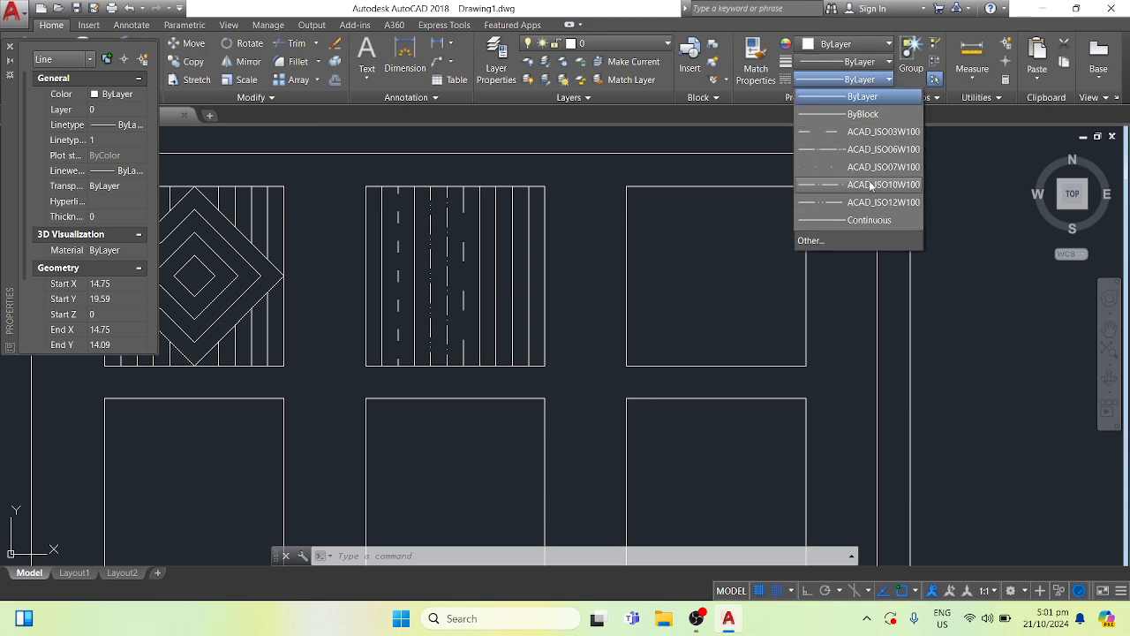
left_click(883, 167)
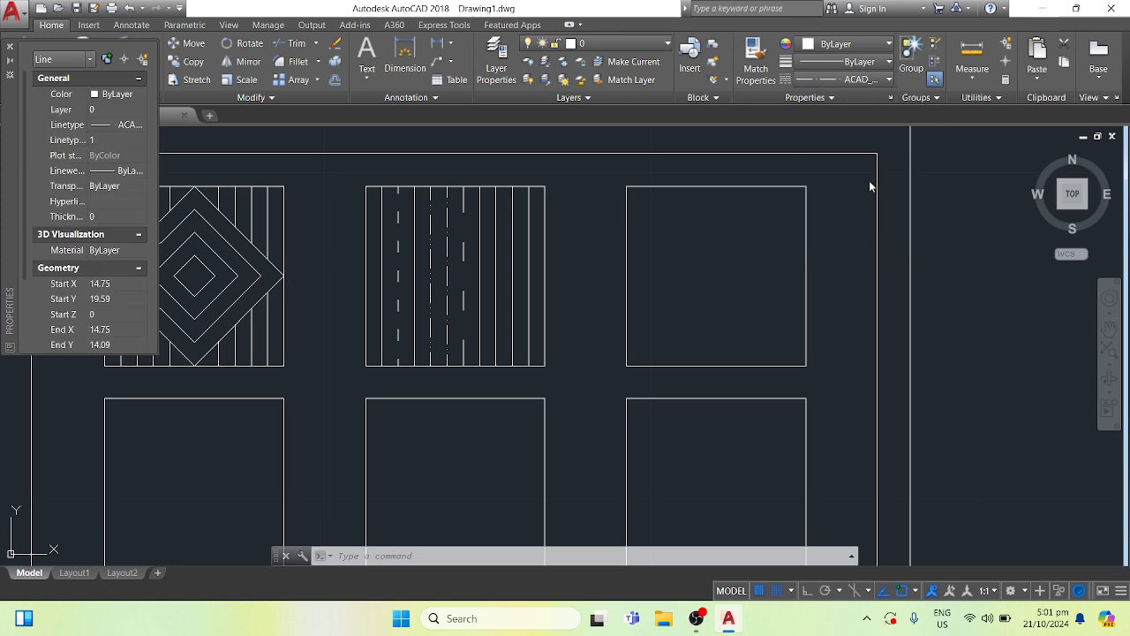
left_click(127, 140)
type("0.05")
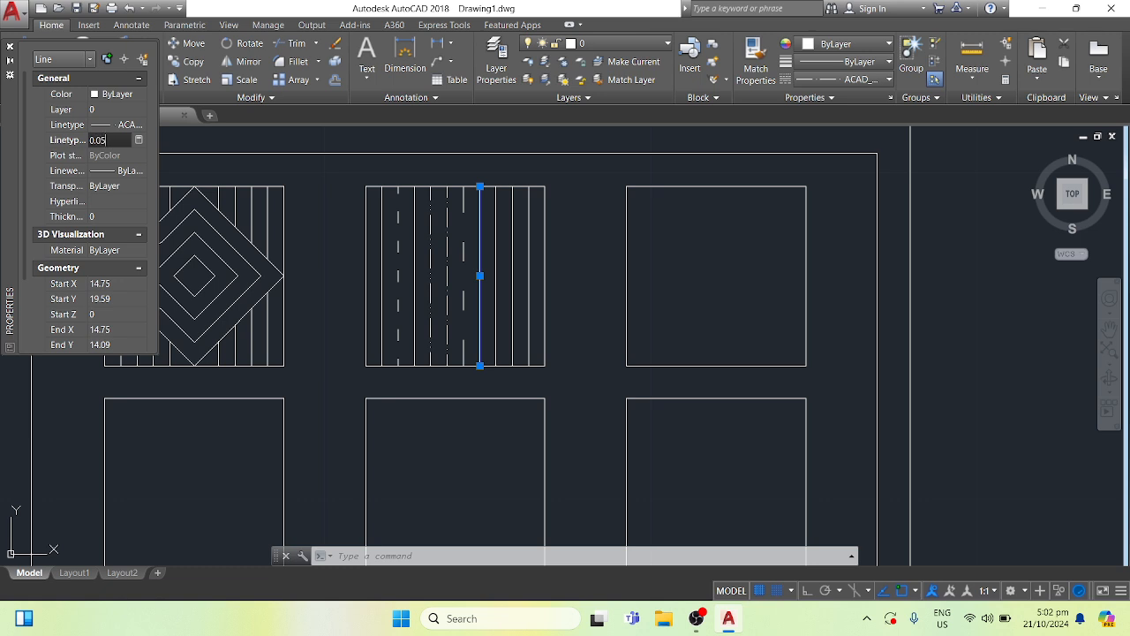
key("Return")
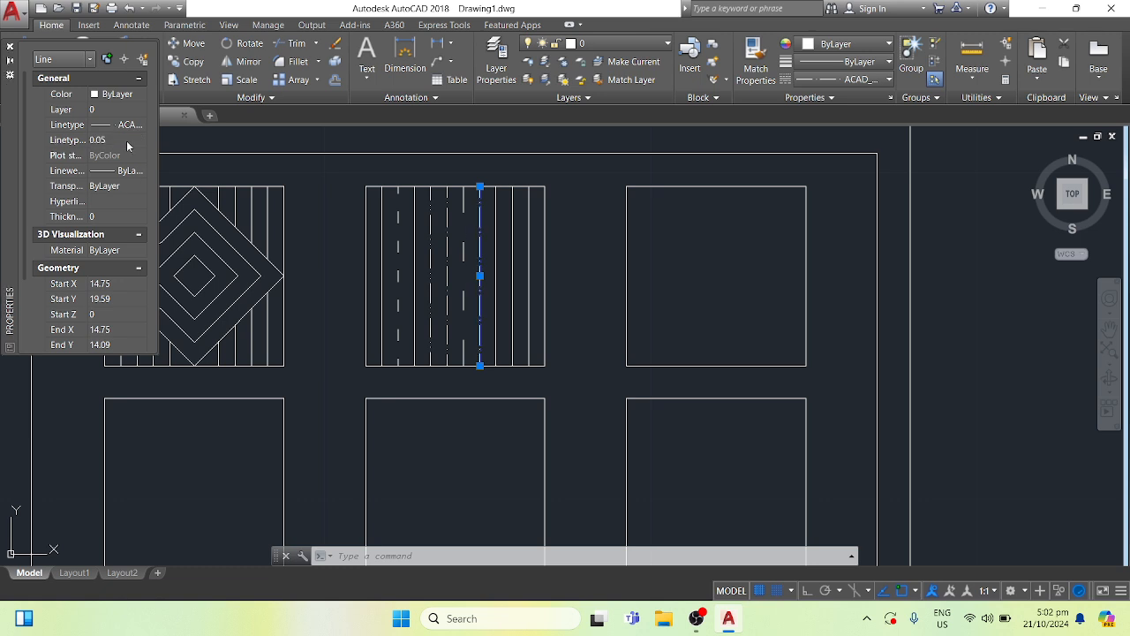
key("Escape")
Give the eighth inner vertical line of the upper middle square the ACAD_ISO12W100 linetype with a linetype scale of 0.05
left_click(496, 253)
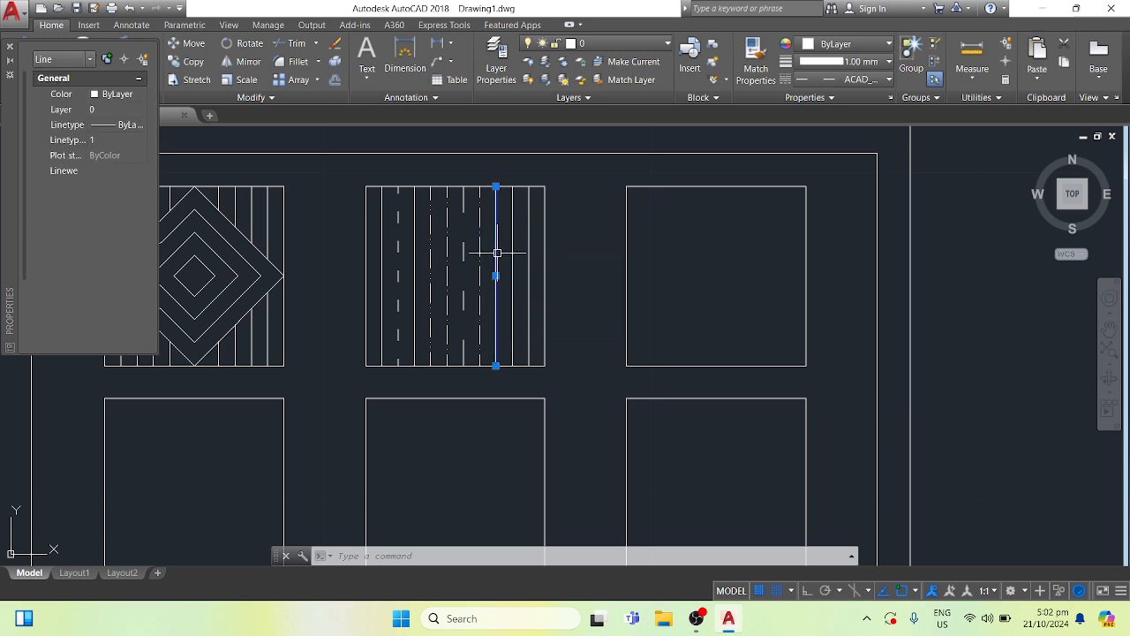
left_click(859, 80)
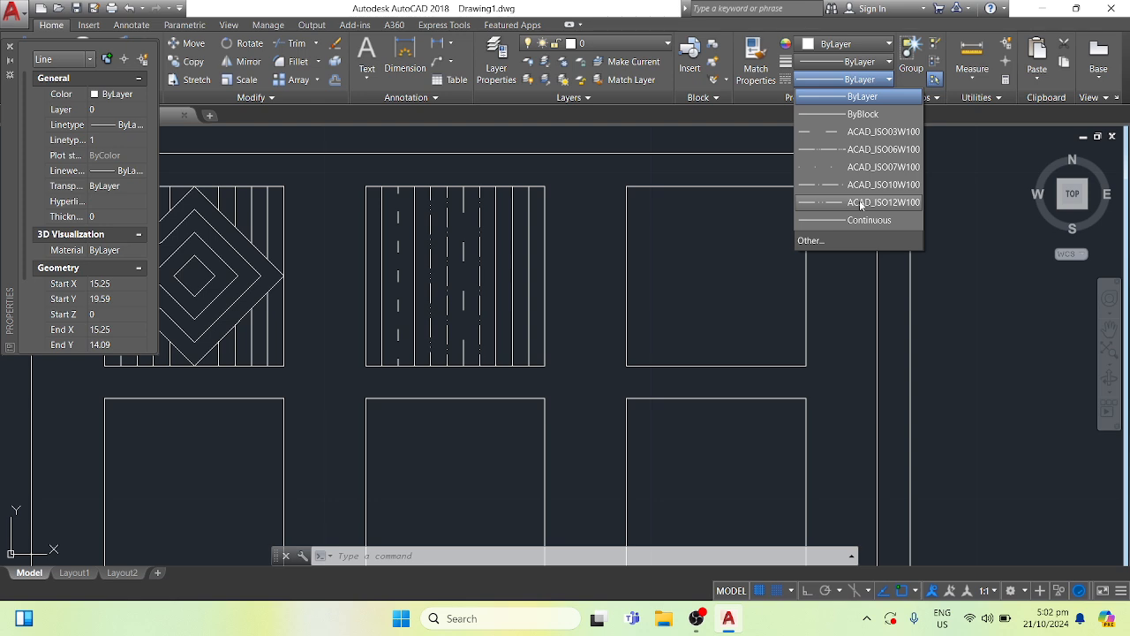
left_click(860, 203)
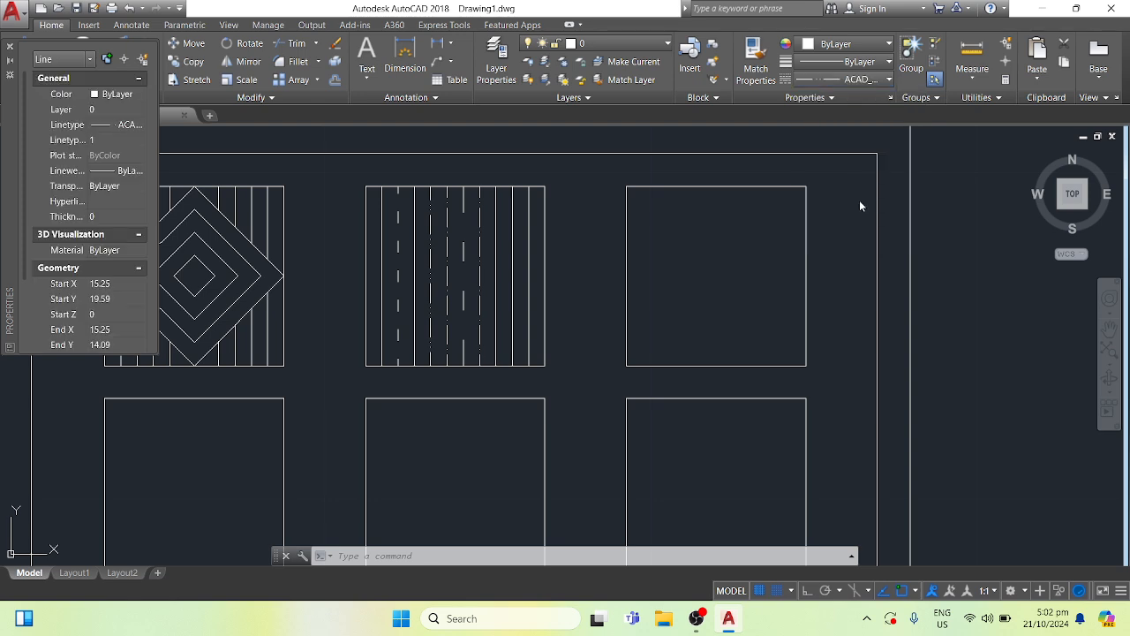
left_click(135, 143)
type("0")
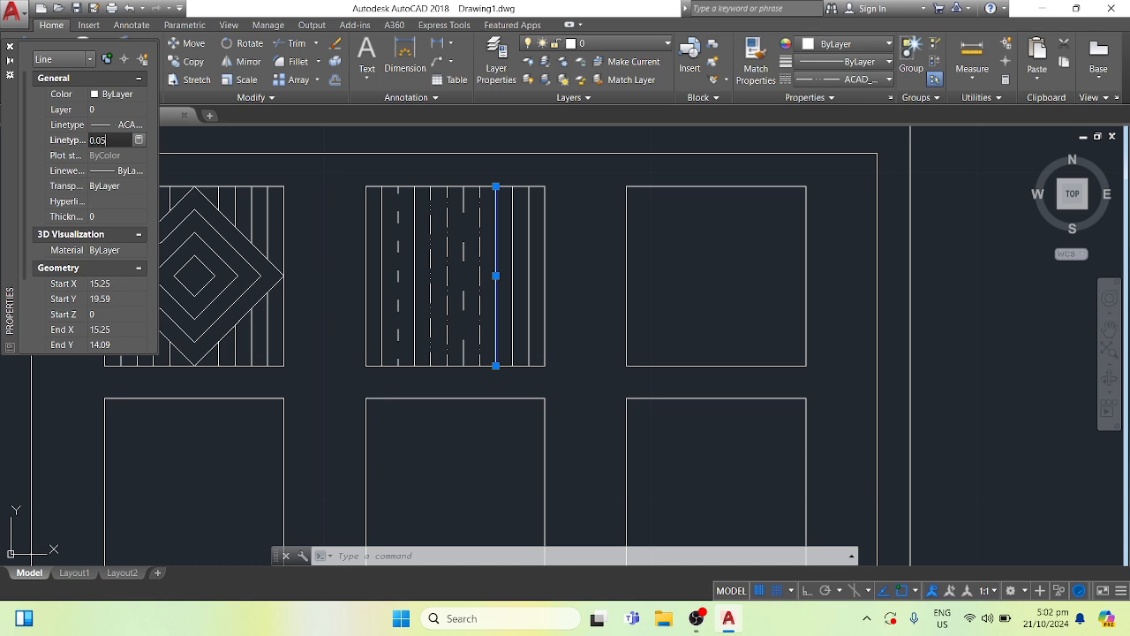
type(".05")
key("Return")
key("Escape")
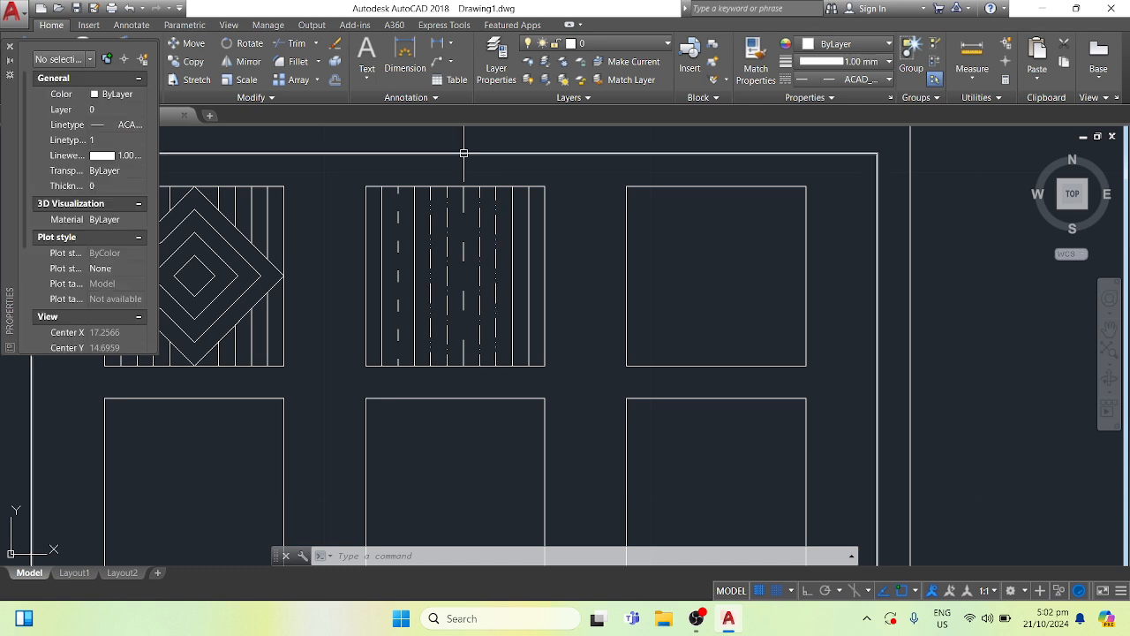
Give the ninth inner vertical line of the upper middle square the ACAD_ISO06W100 linetype with a linetype scale of 0.05
left_click(512, 270)
left_click(836, 81)
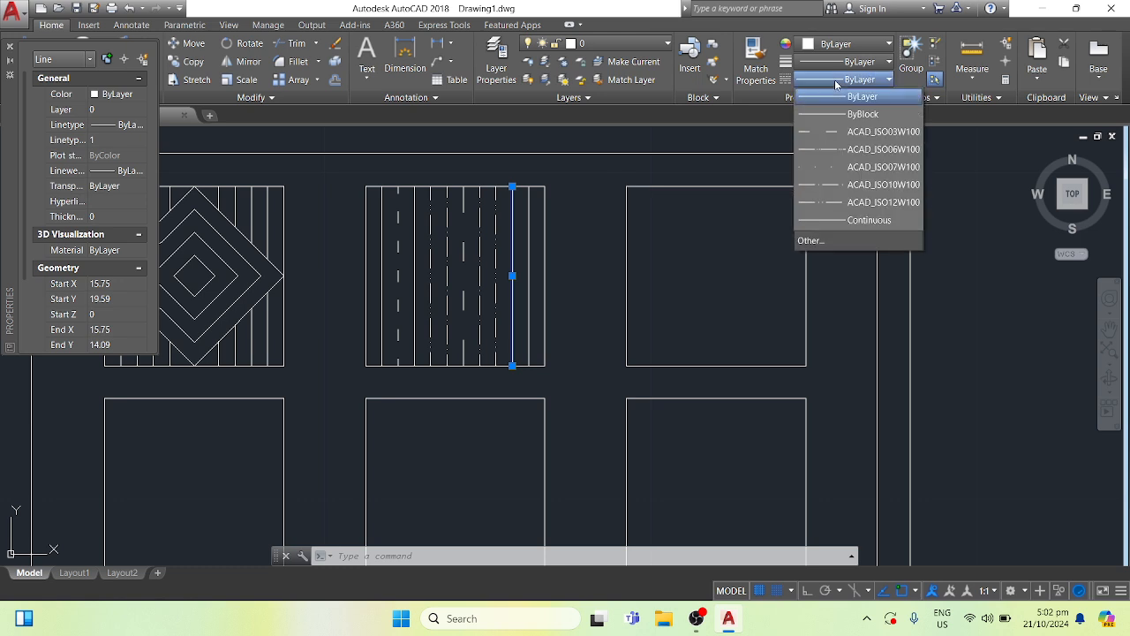
left_click(843, 150)
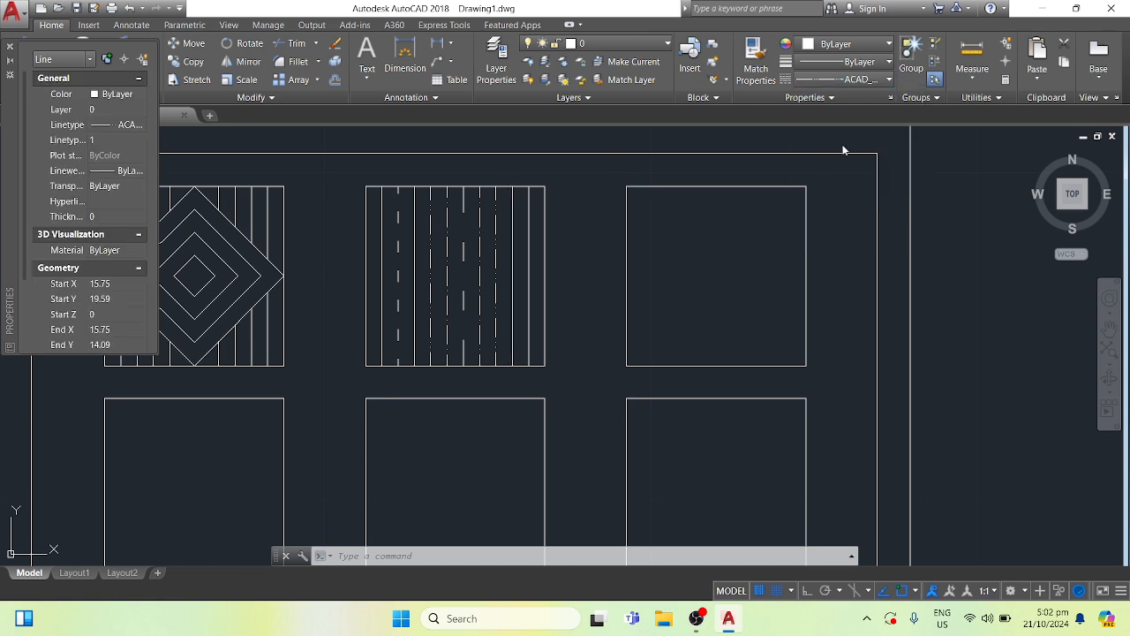
left_click(126, 138)
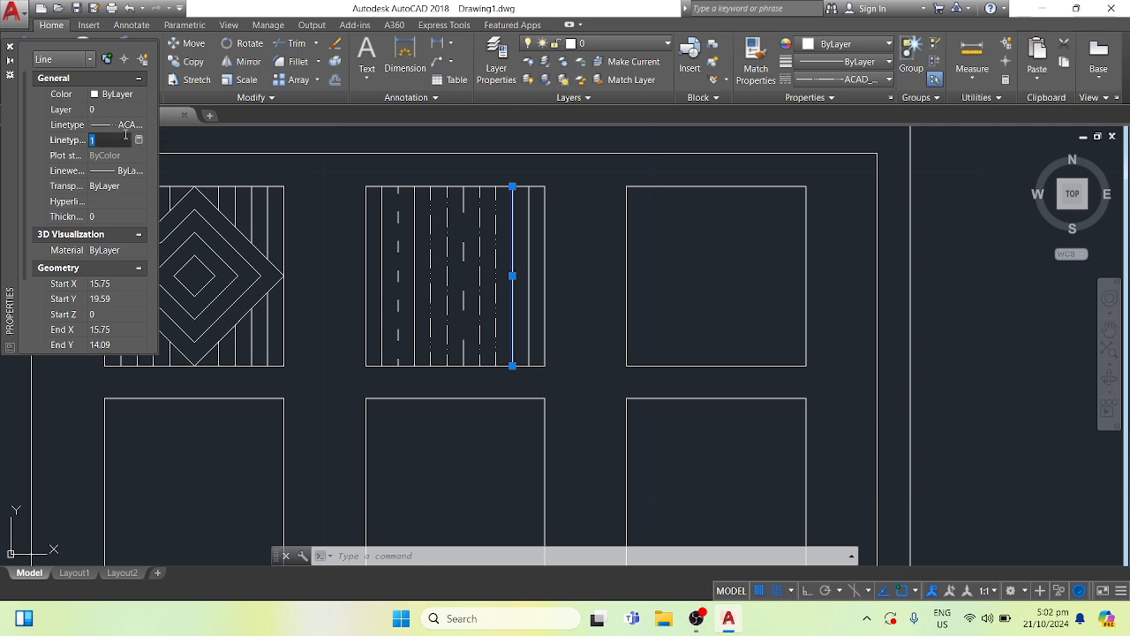
type("0.05")
key("Return")
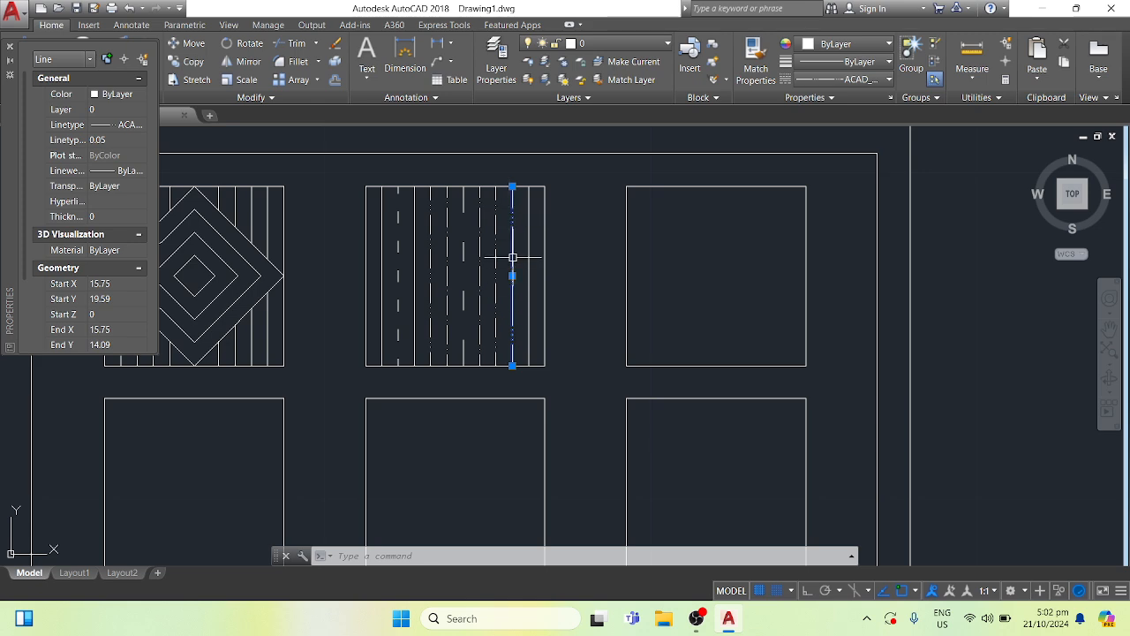
Set the linetype scale of the ninth inner vertical line in the upper middle square to 0.03
left_click(121, 141)
key("BackSpace")
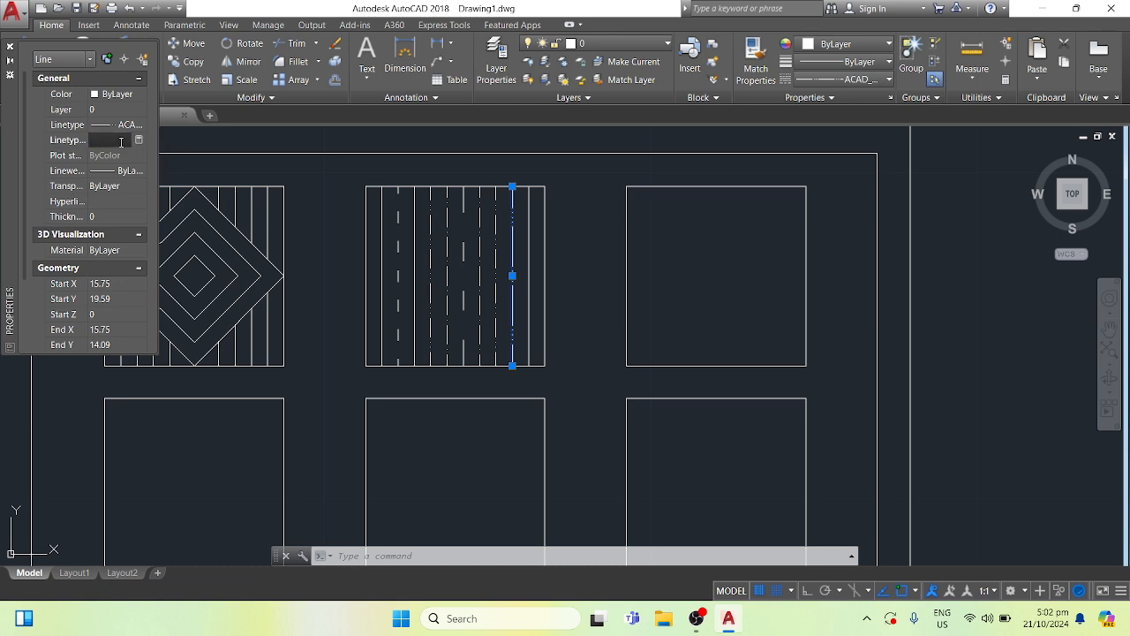
type("0.03")
key("Return")
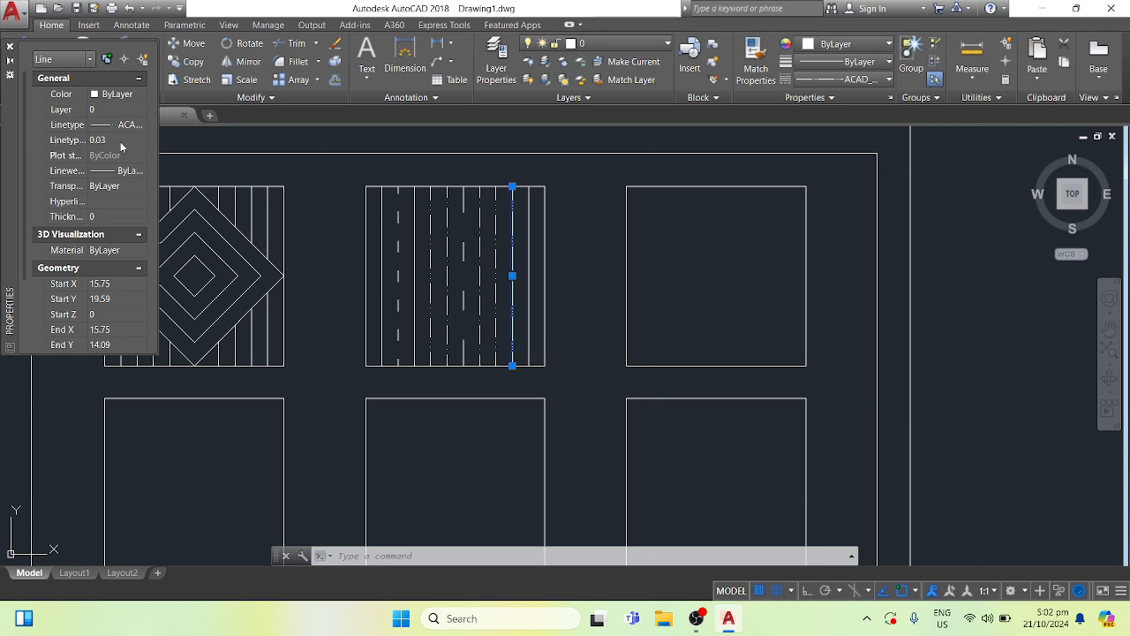
key("Escape")
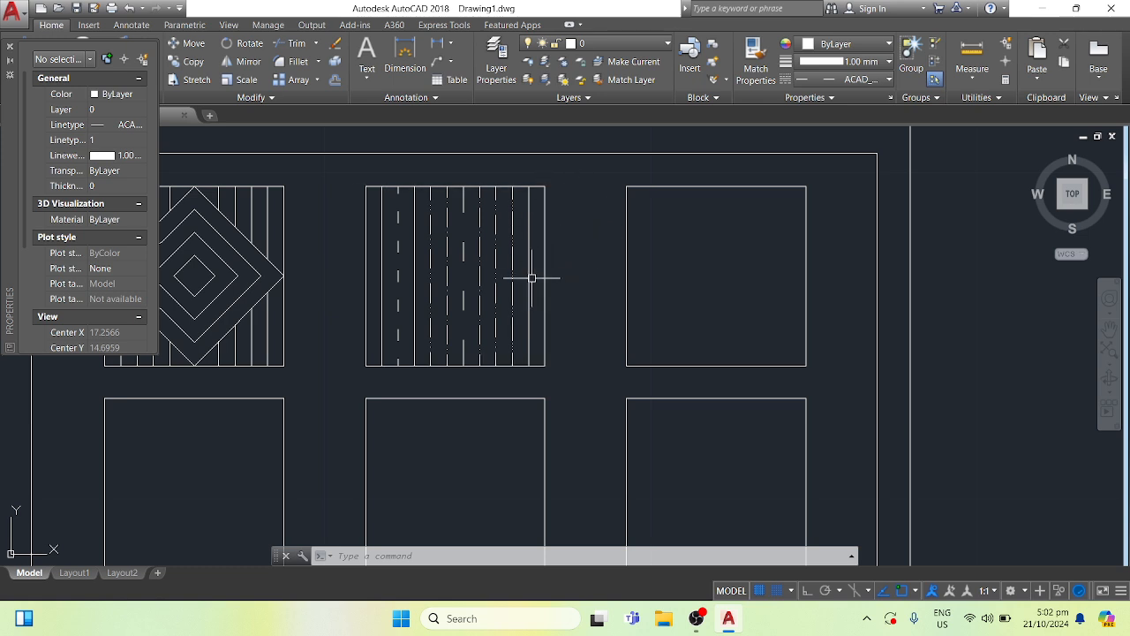
Give the tenth inner vertical line of the upper middle square the ACAD_ISO07W100 linetype at scale 0.05, and close the object properties
left_click(530, 275)
left_click(848, 80)
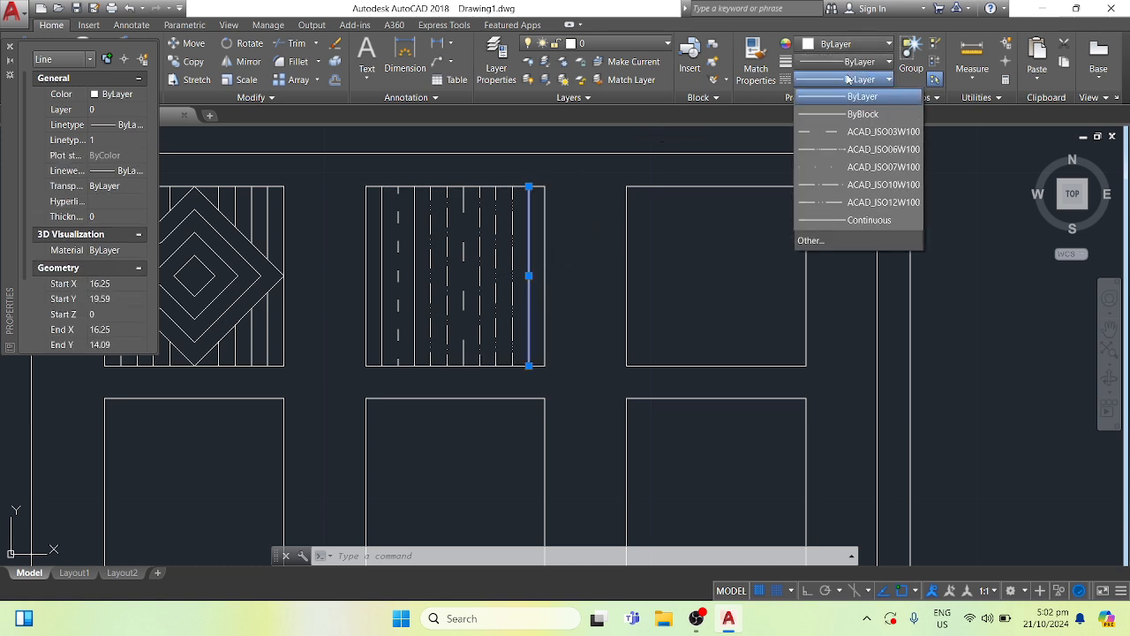
left_click(841, 170)
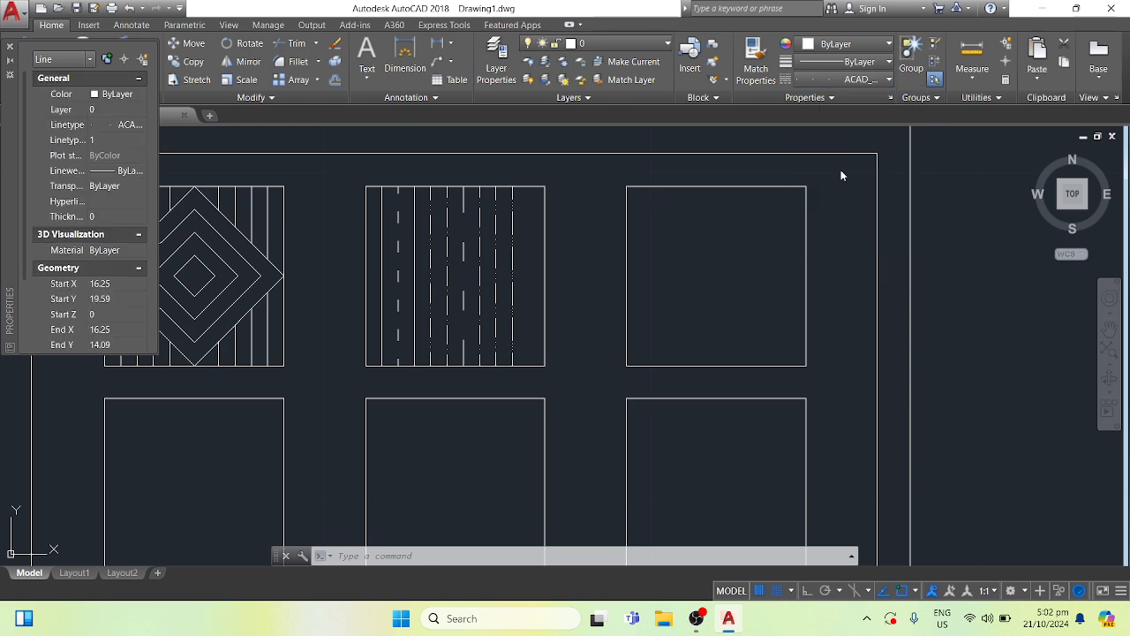
left_click(116, 141)
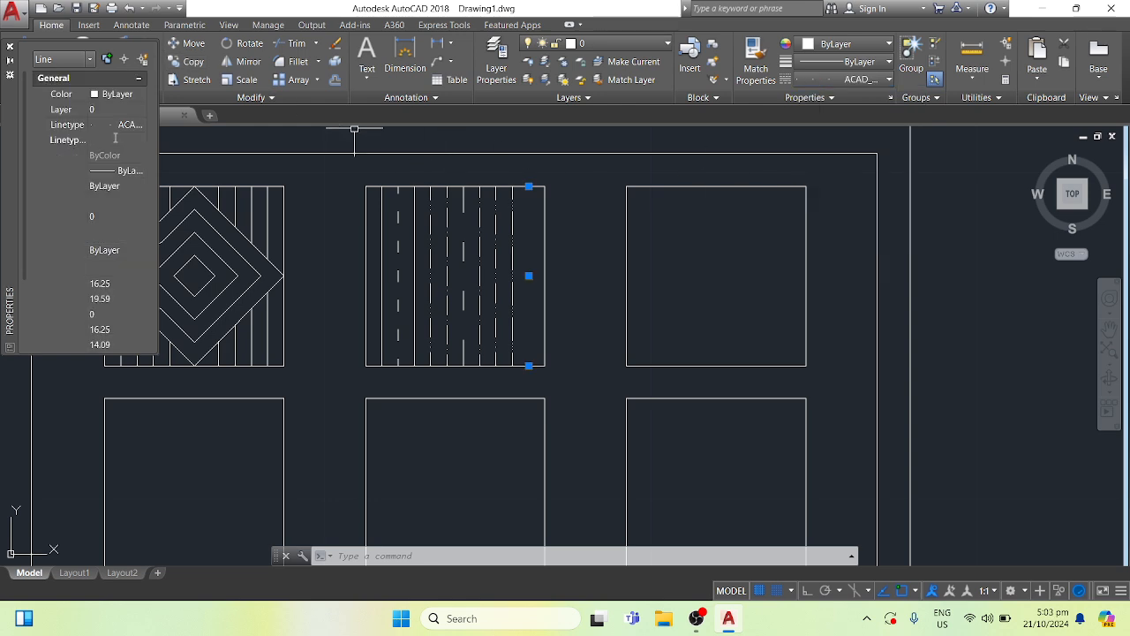
type("0.05")
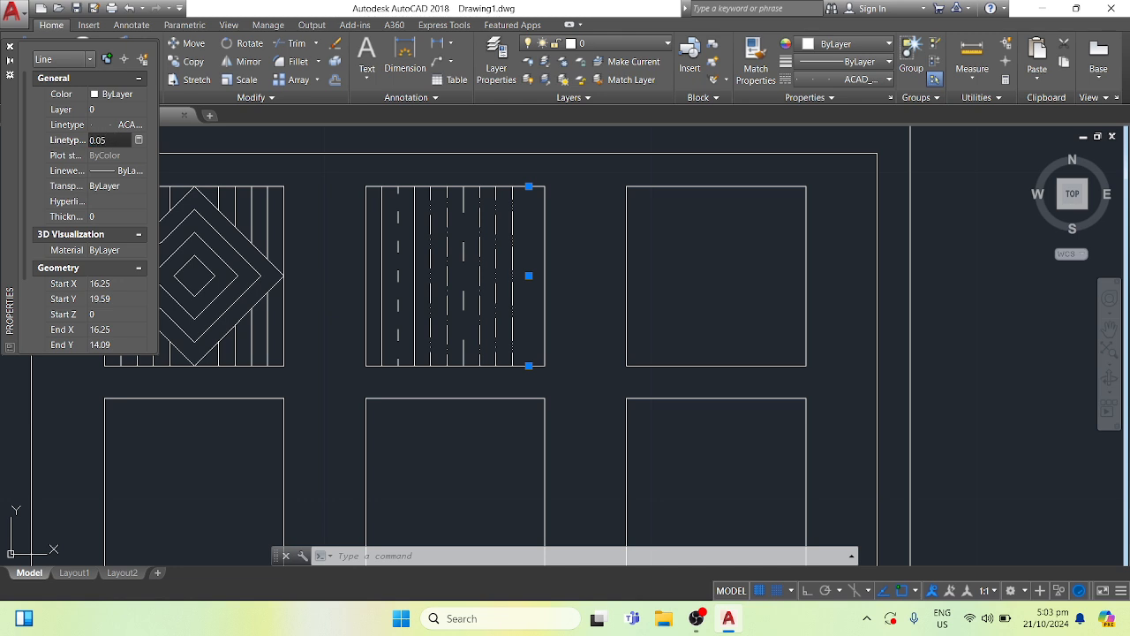
key("Return")
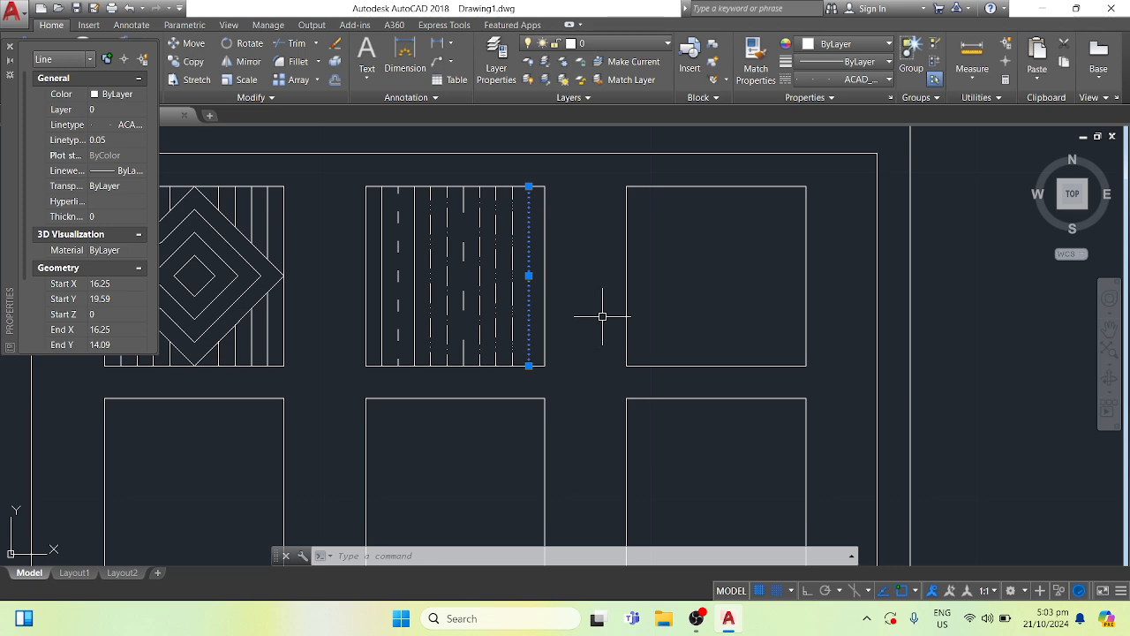
key("Escape")
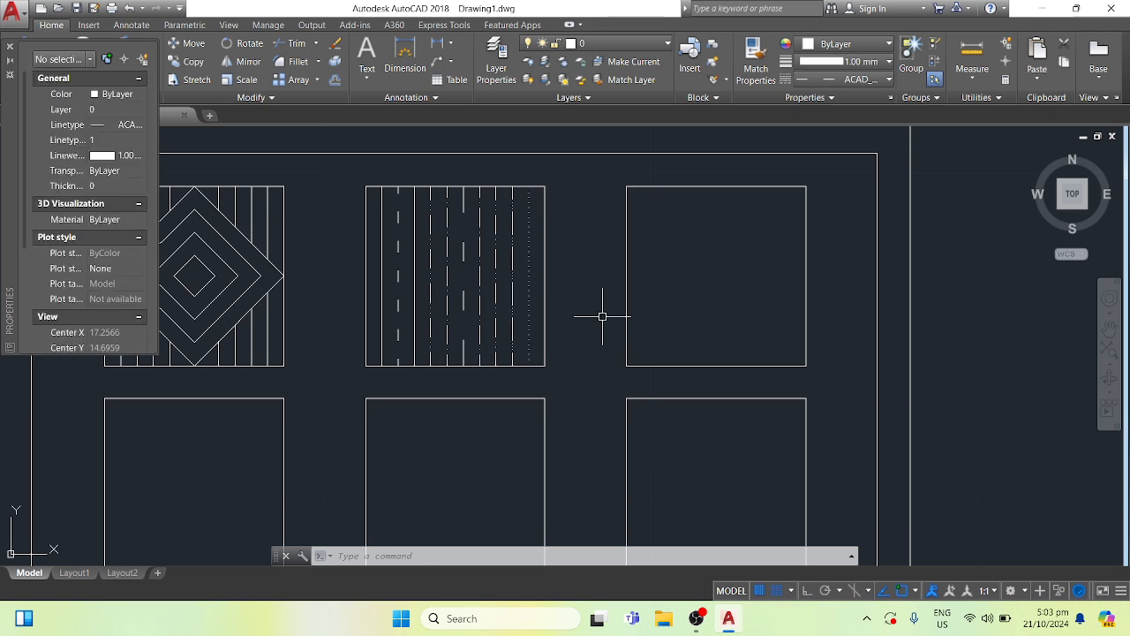
left_click(10, 49)
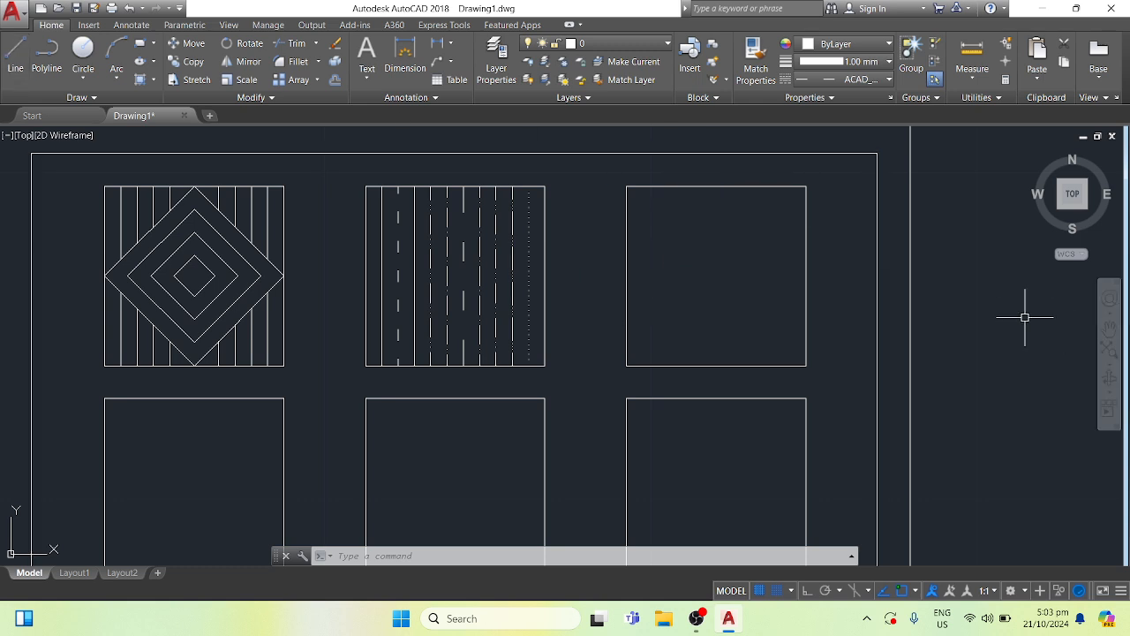
left_click(697, 618)
left_click(1011, 459)
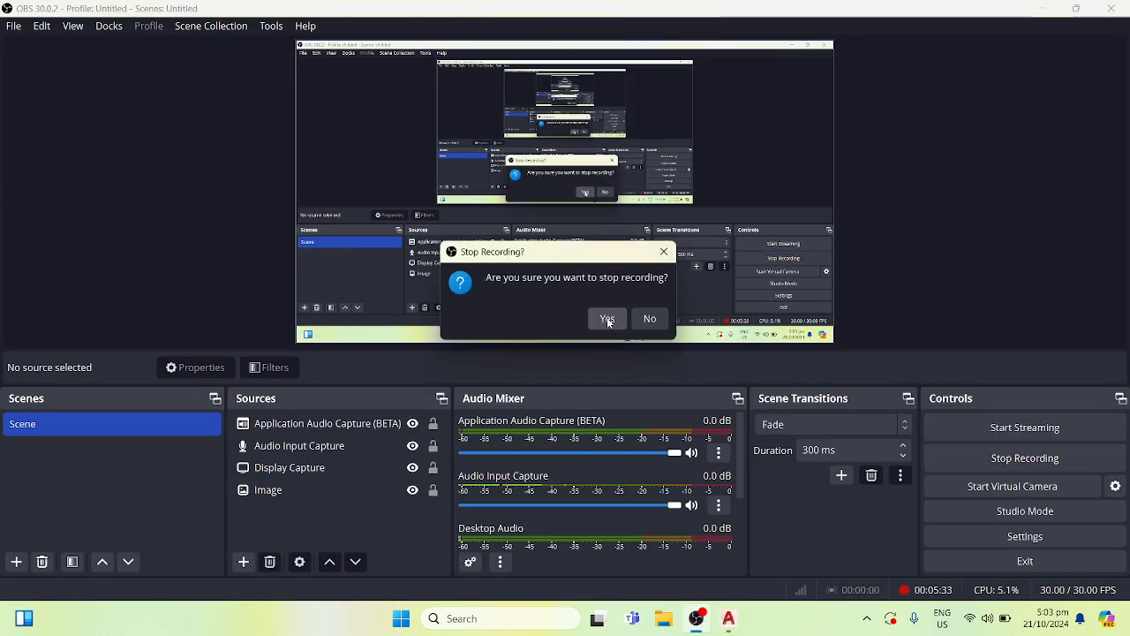